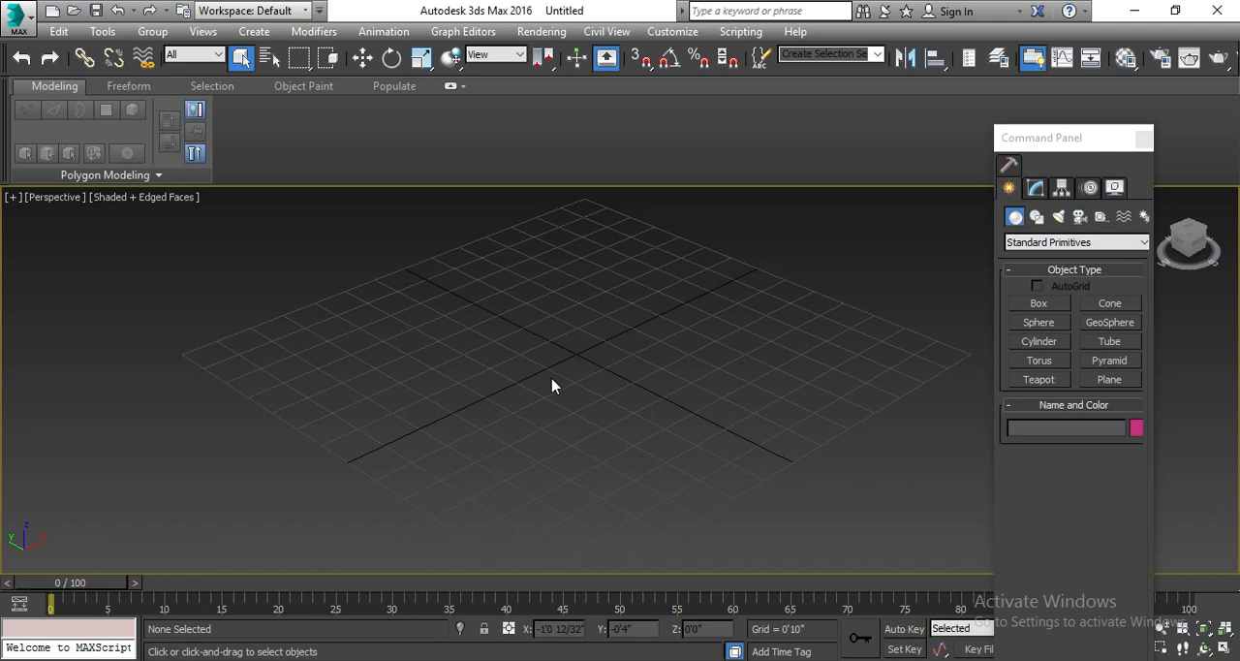
Draw a rectangular plane in the Front view, about 14'3" long and 10'11" wide.
{"action": "scroll", "coordinate": [591, 417], "scroll_direction": "down", "scroll_amount": 2}
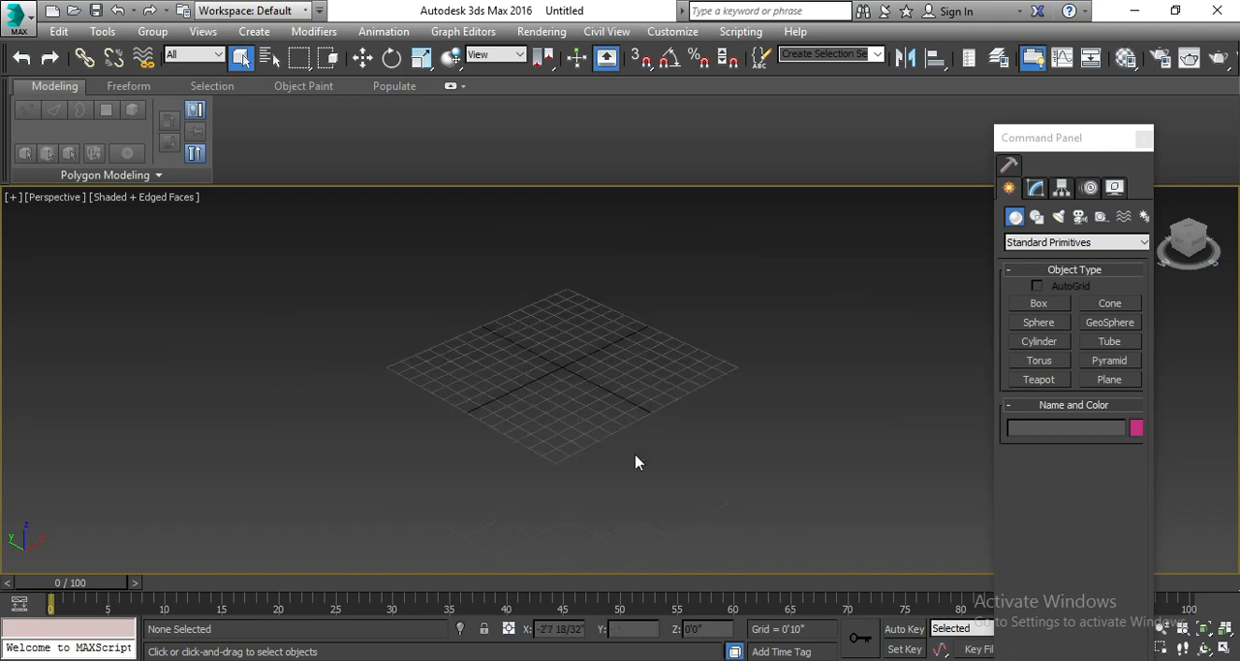
{"action": "scroll", "coordinate": [659, 465], "scroll_direction": "down", "scroll_amount": 2}
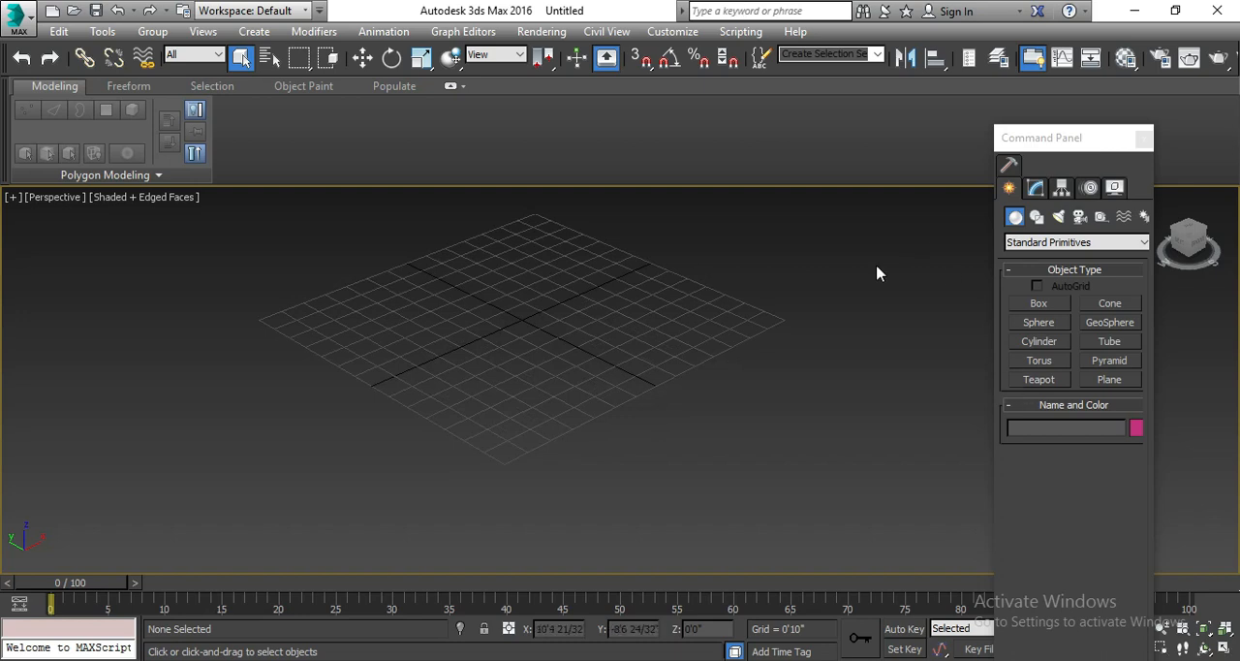
{"action": "left_click", "coordinate": [1109, 381]}
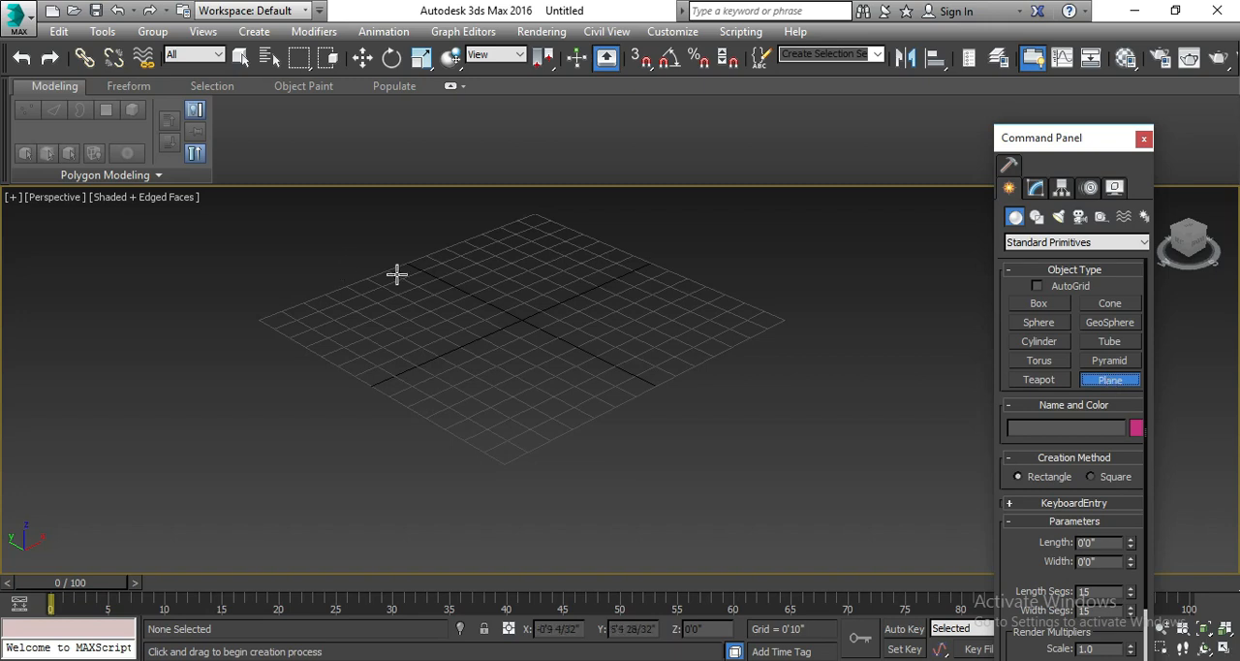
{"action": "key", "text": "f"}
{"action": "left_click_drag", "start_coordinate": [436, 231], "coordinate": [641, 498]}
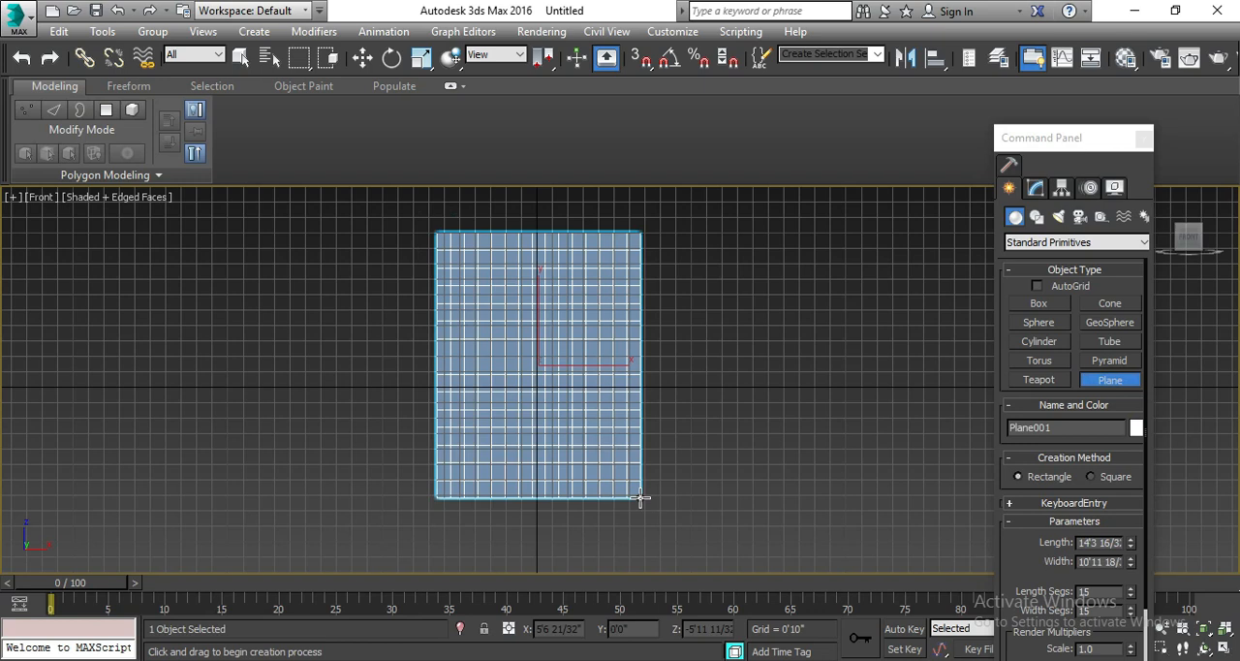
{"action": "left_click", "coordinate": [667, 500]}
{"action": "left_click", "coordinate": [241, 58]}
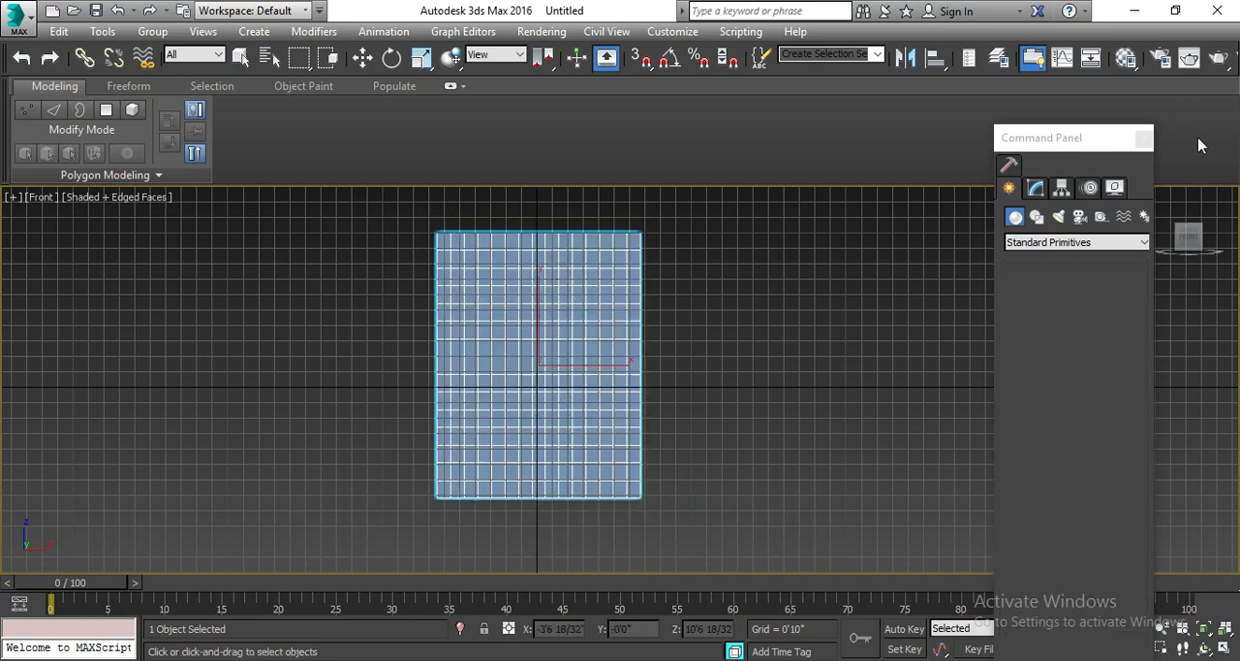
Convert the plane to an Editable Poly.
{"action": "left_click", "coordinate": [1035, 189]}
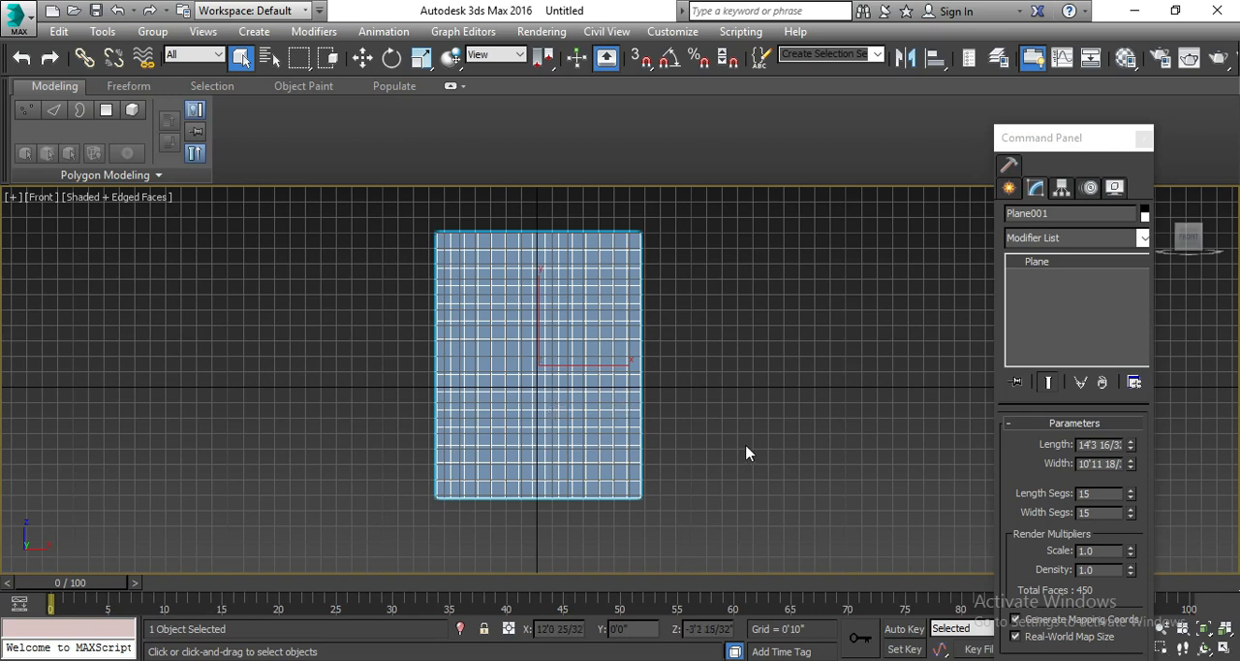
{"action": "right_click", "coordinate": [588, 373]}
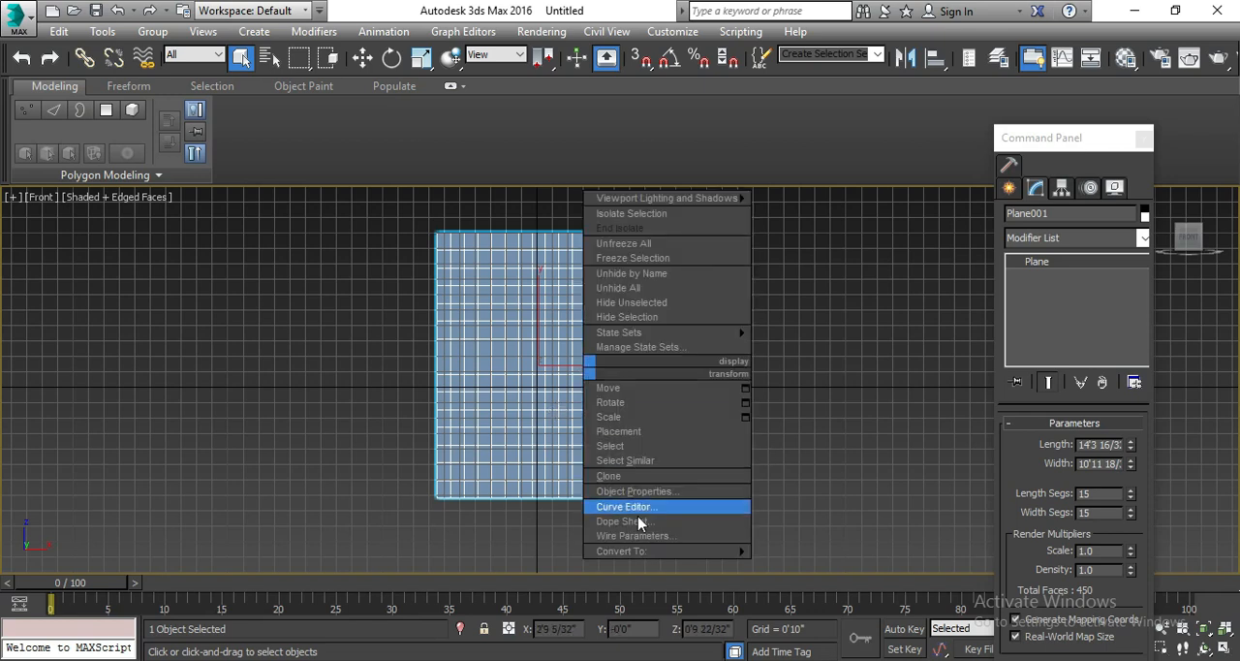
{"action": "left_click", "coordinate": [645, 553]}
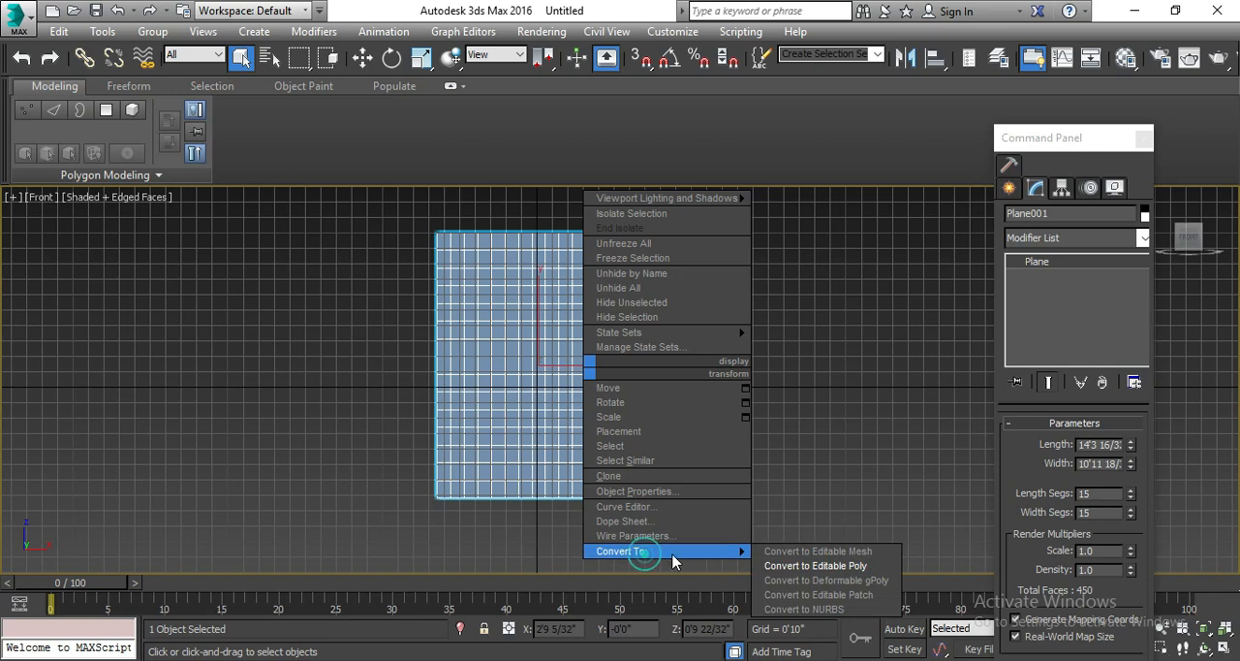
{"action": "left_click", "coordinate": [875, 566]}
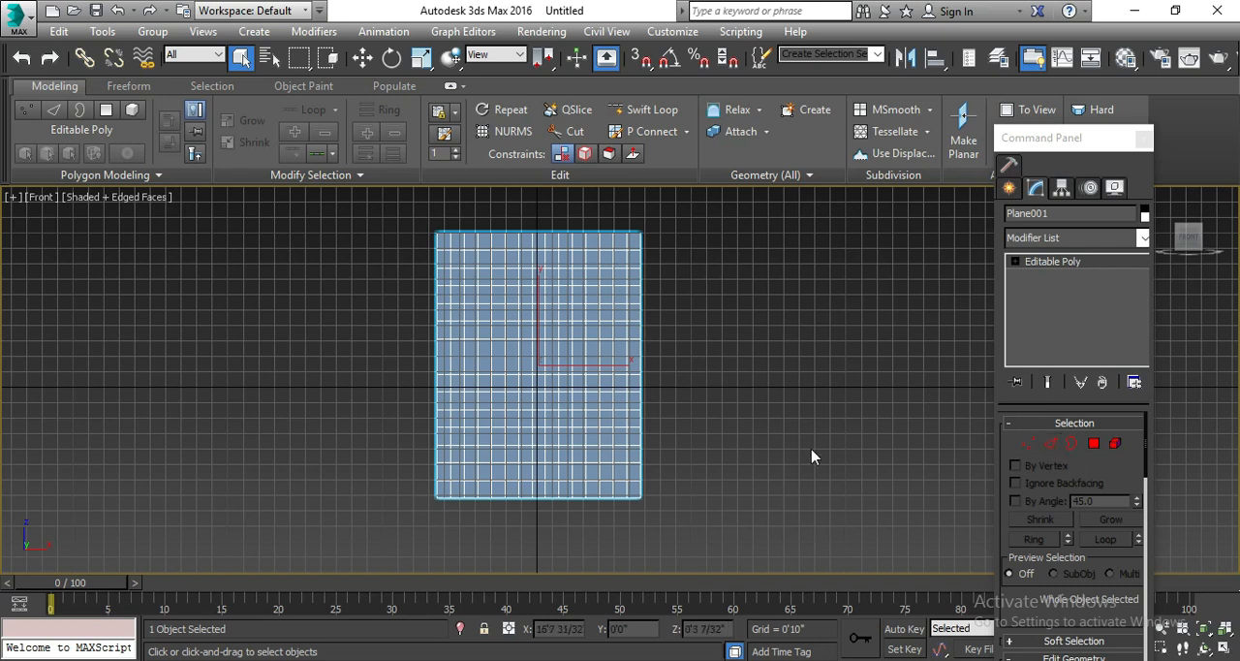
Enter edge sub-object level on the plane and select all of its edges.
{"action": "left_click", "coordinate": [1049, 443]}
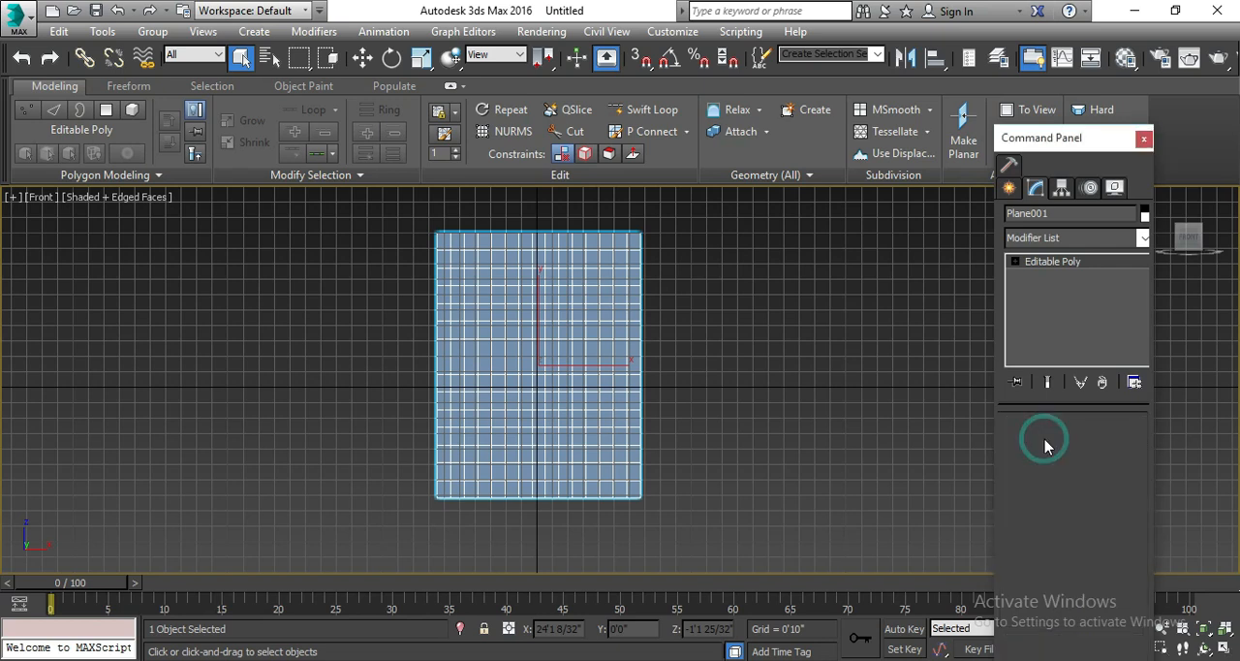
{"action": "left_click", "coordinate": [411, 202]}
{"action": "left_click_drag", "start_coordinate": [453, 270], "coordinate": [724, 576]}
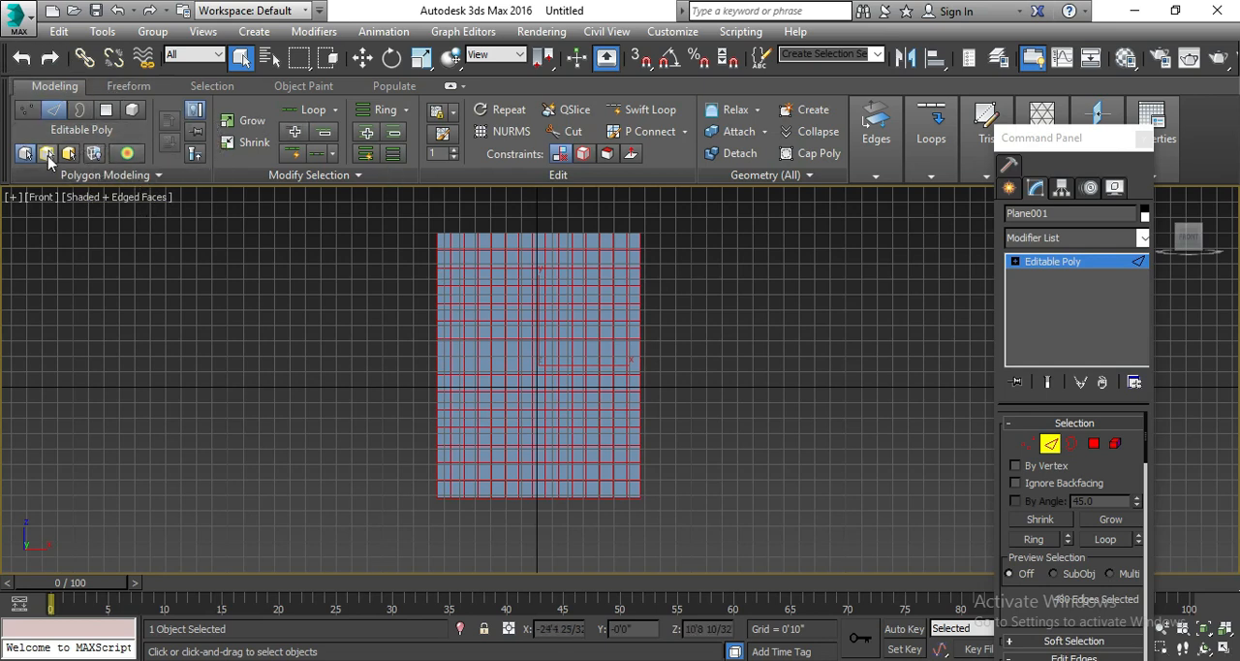
Try several Generate Topology procedural patterns on the plane, one after another, and close the Topology dialog.
{"action": "left_click", "coordinate": [158, 176]}
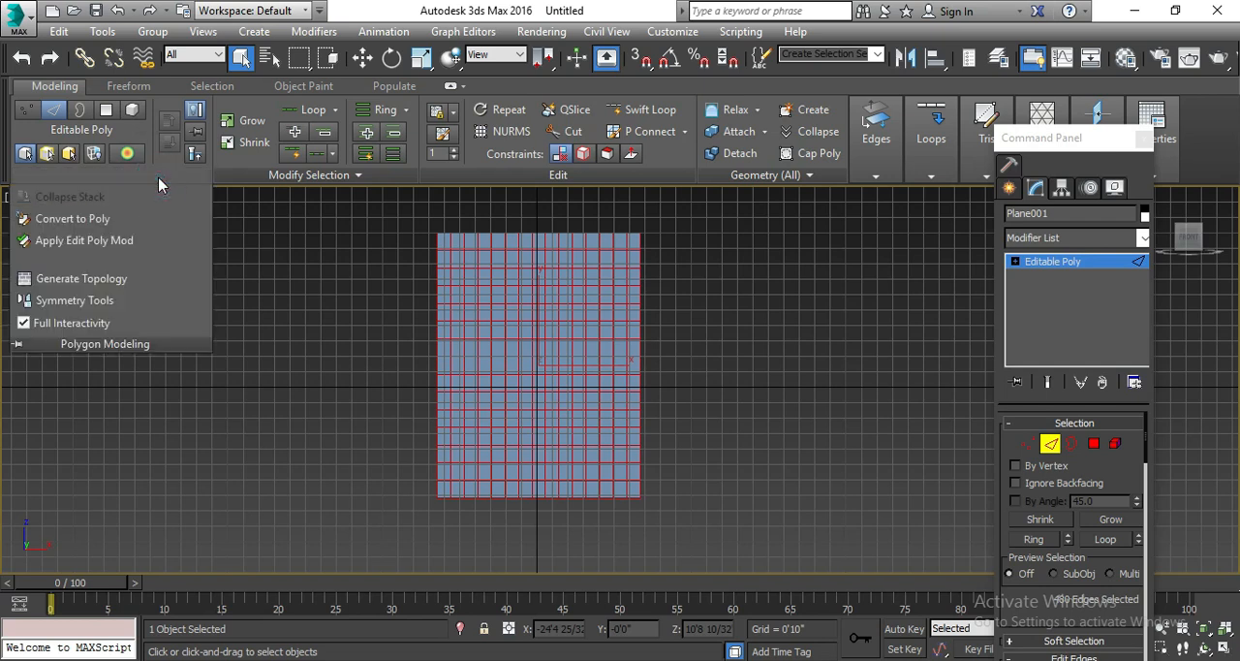
{"action": "left_click", "coordinate": [117, 280]}
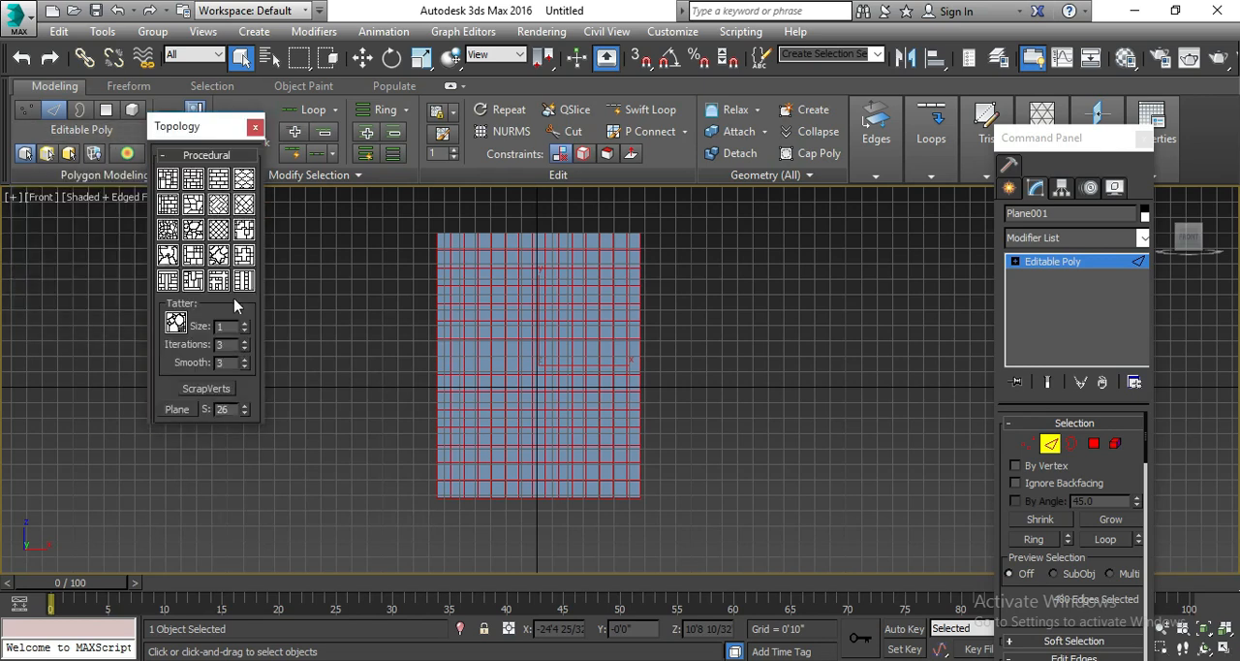
{"action": "left_click", "coordinate": [170, 182]}
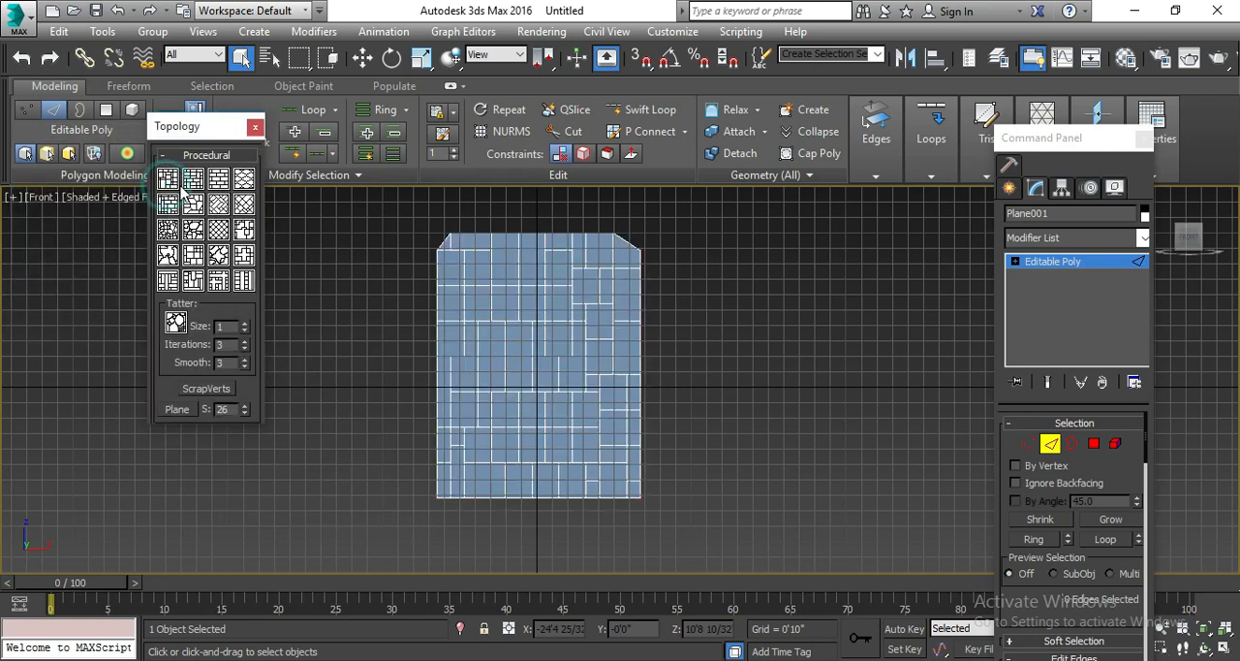
{"action": "left_click", "coordinate": [190, 183]}
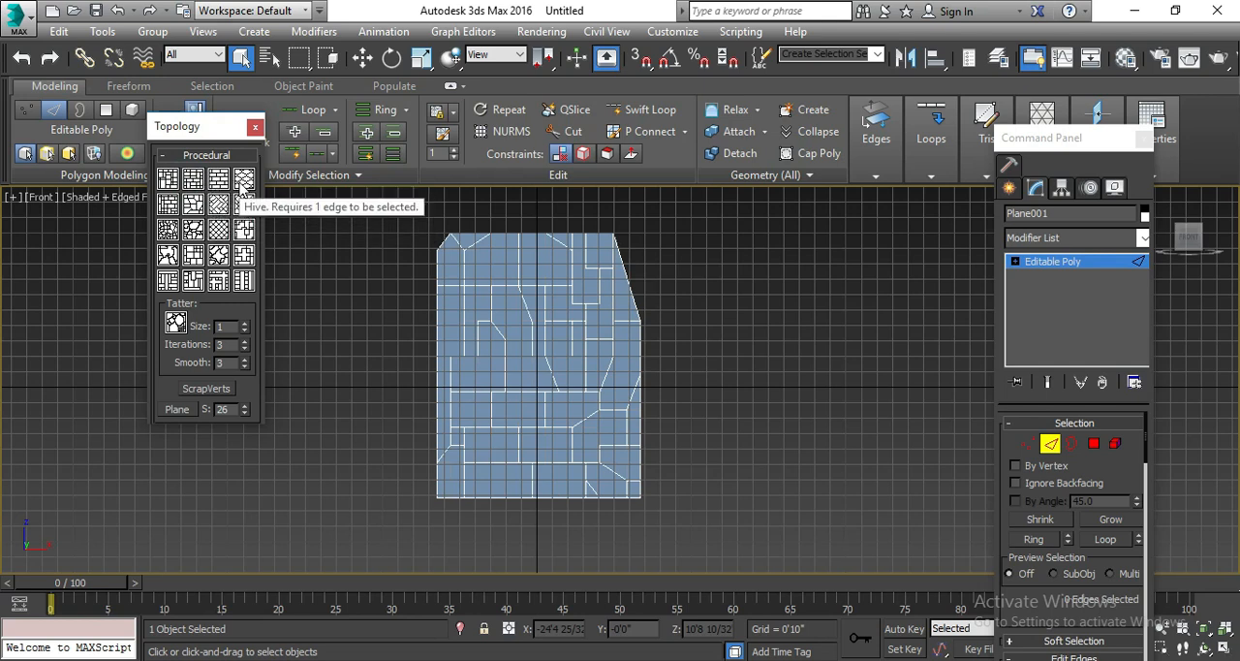
{"action": "left_click", "coordinate": [237, 205]}
{"action": "left_click", "coordinate": [200, 200]}
{"action": "left_click", "coordinate": [165, 205]}
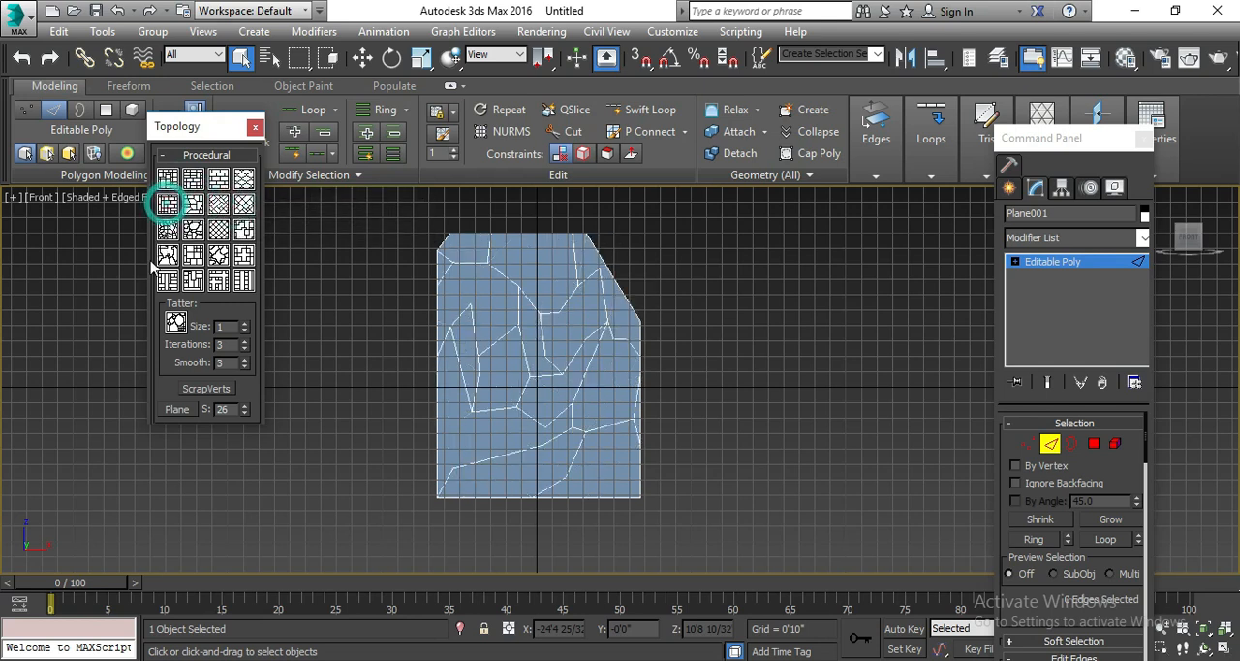
{"action": "left_click", "coordinate": [145, 261]}
{"action": "left_click", "coordinate": [167, 201]}
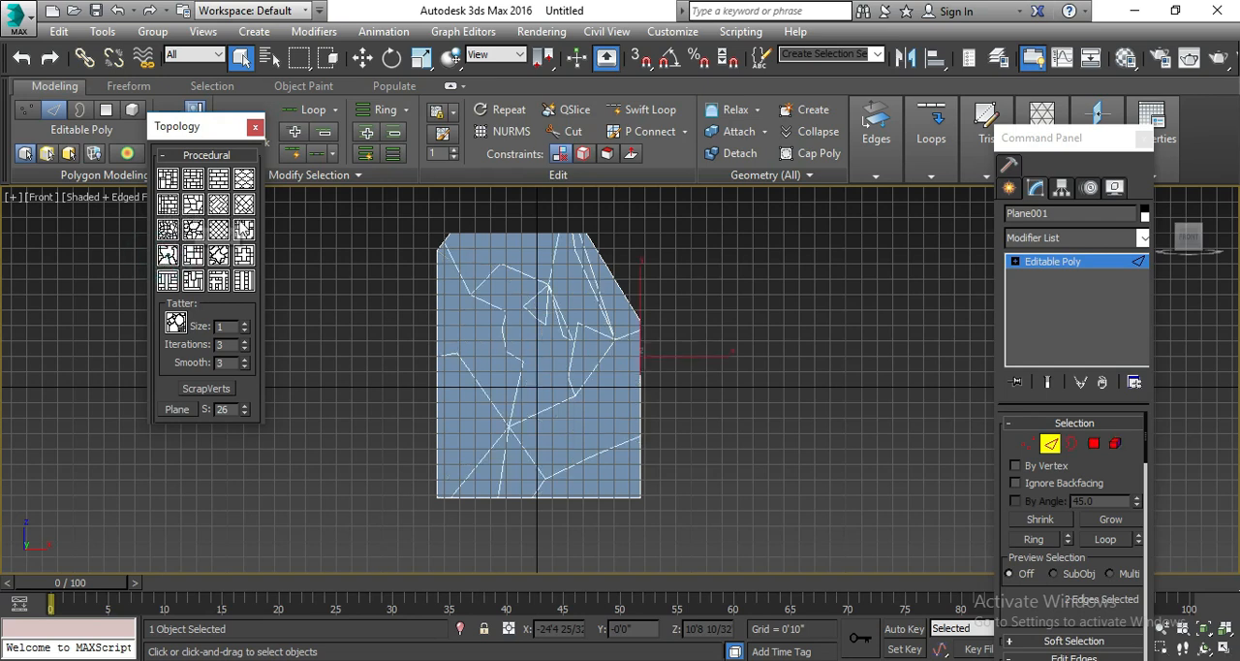
{"action": "left_click", "coordinate": [243, 228]}
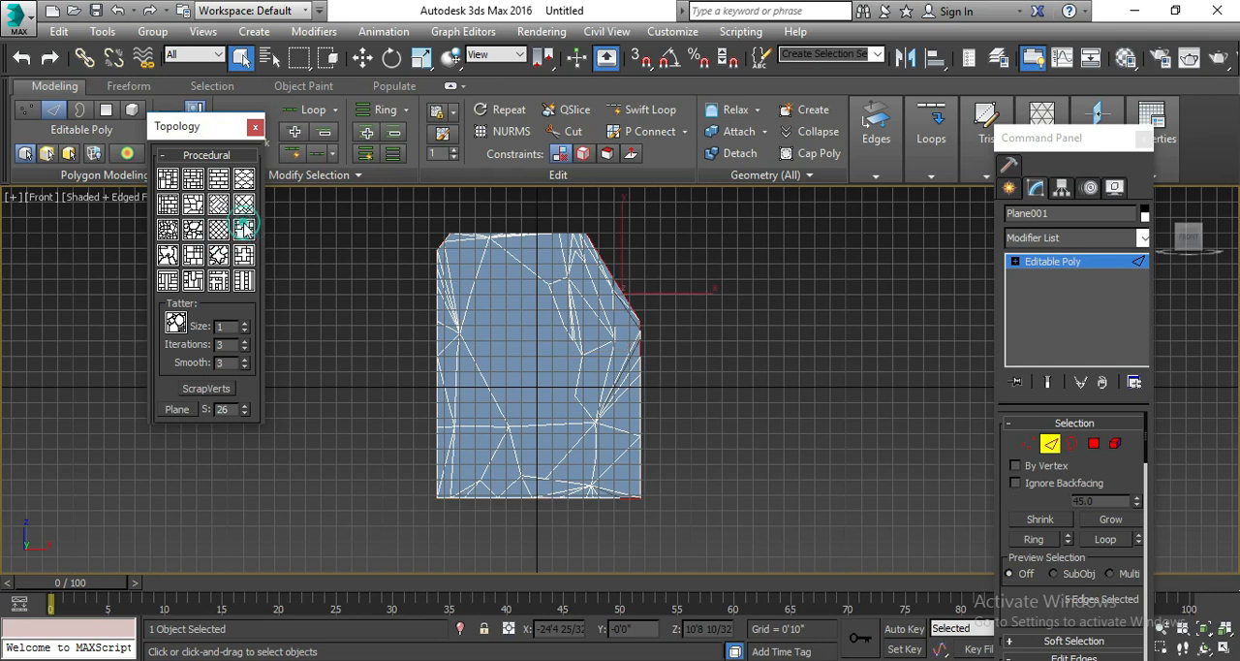
{"action": "left_click", "coordinate": [243, 203]}
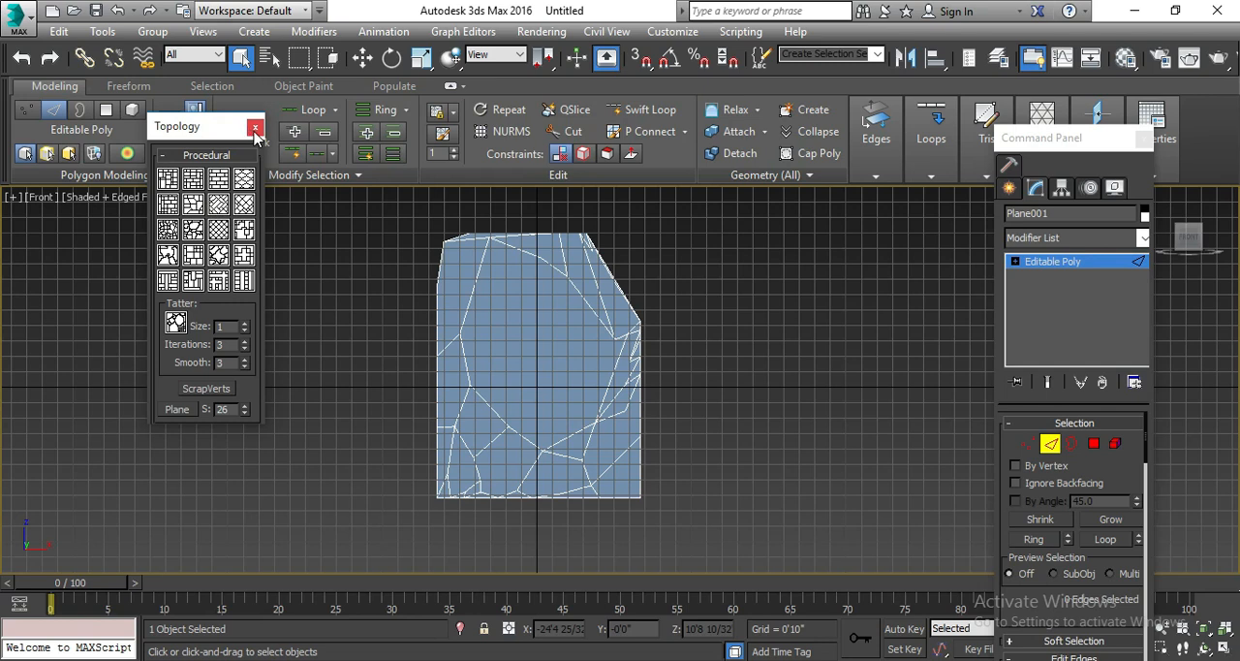
{"action": "left_click", "coordinate": [219, 255]}
{"action": "left_click", "coordinate": [188, 252]}
{"action": "left_click", "coordinate": [187, 236]}
{"action": "left_click", "coordinate": [232, 232]}
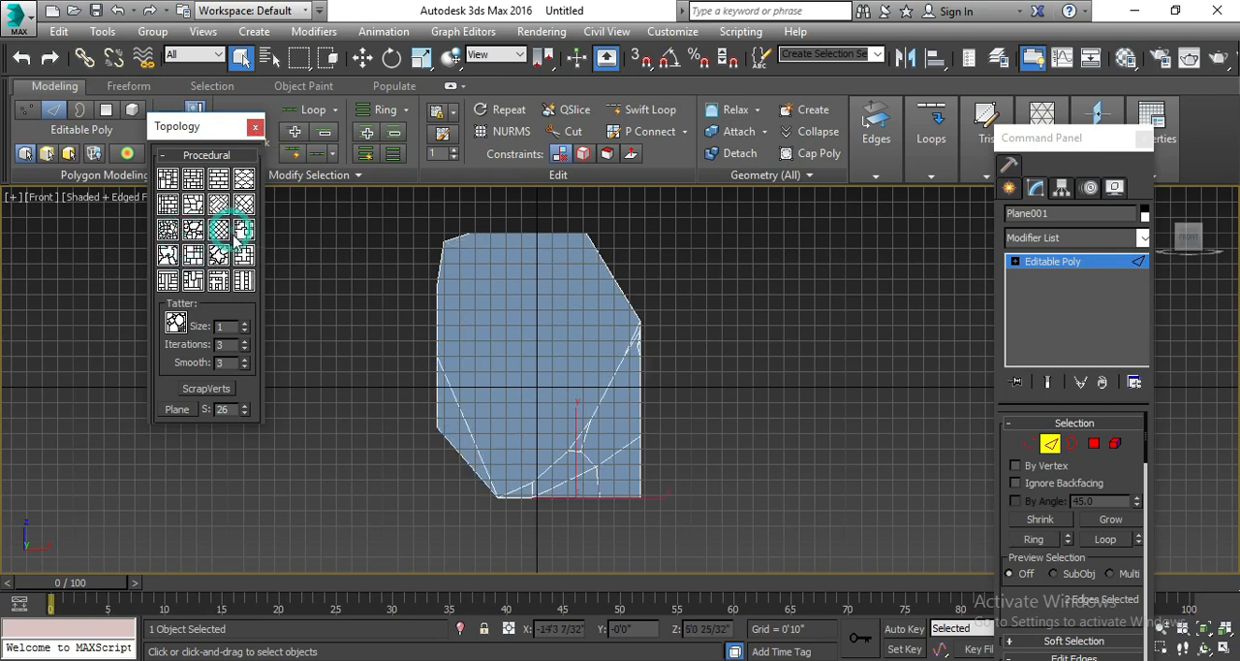
{"action": "left_click", "coordinate": [253, 133]}
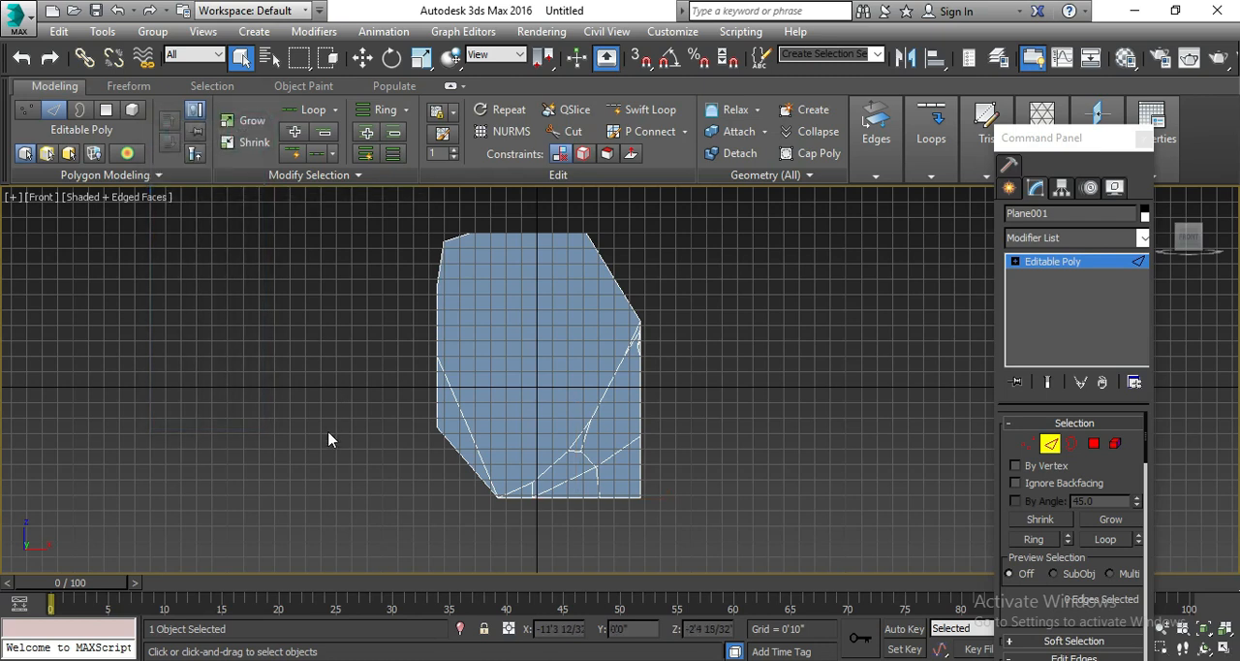
Undo all the topology patterns applied to the plane, back to its regular edge grid.
{"action": "key", "text": "ctrl+z"}
{"action": "key", "text": "ctrl+z"}
{"action": "key", "text": "ctrl+z"}
{"action": "key", "text": "ctrl+z"}
{"action": "key", "text": "ctrl+z"}
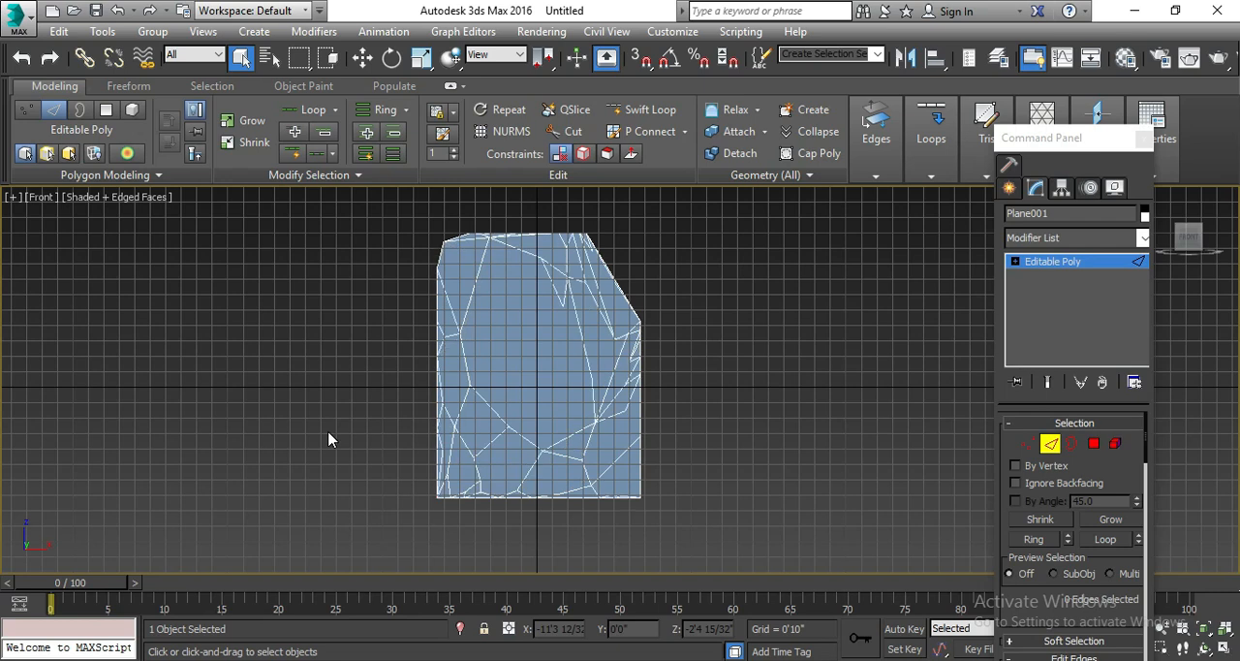
{"action": "key", "text": "ctrl+z"}
{"action": "key", "text": "ctrl+z"}
{"action": "key", "text": "ctrl+z"}
{"action": "key", "text": "ctrl+z"}
{"action": "key", "text": "ctrl+z"}
{"action": "key", "text": "ctrl+z"}
{"action": "key", "text": "ctrl+z"}
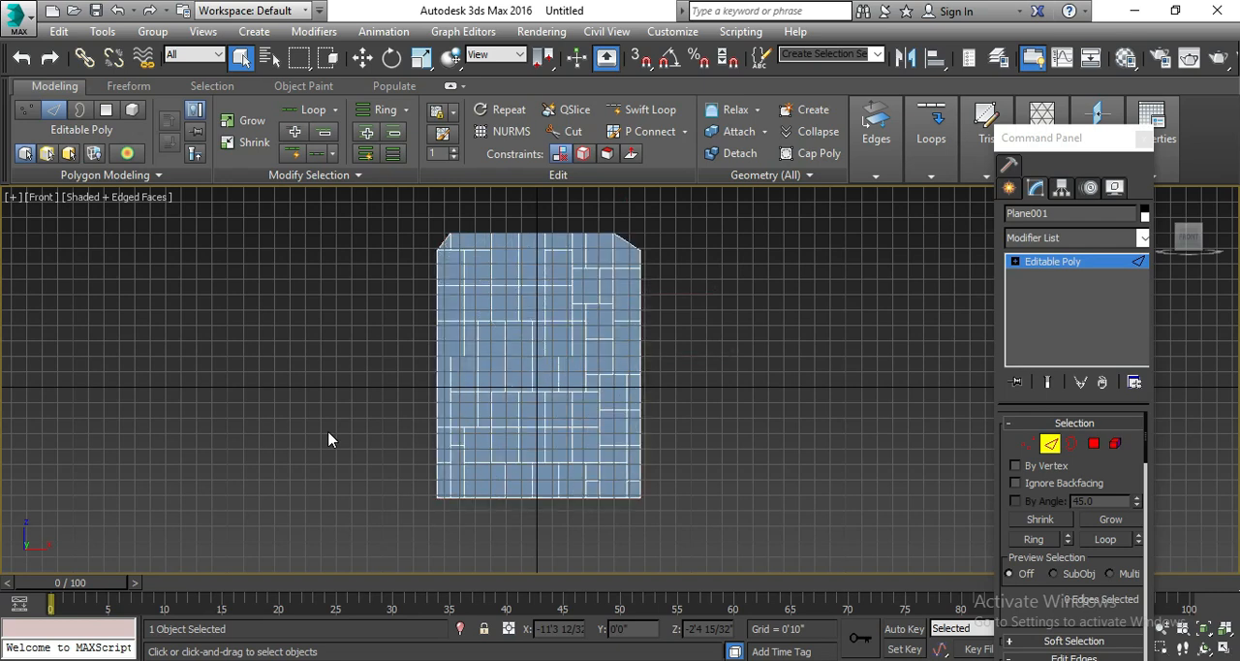
{"action": "key", "text": "ctrl+z"}
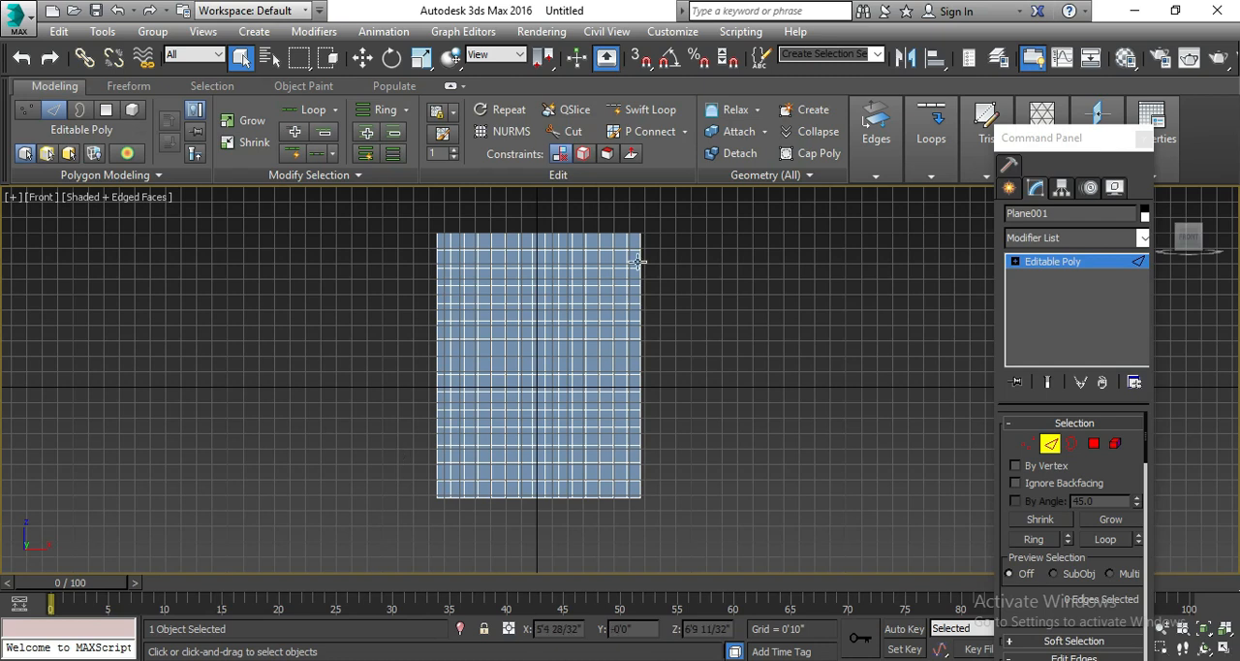
Select all edges of the plane and generate the diagonal diamond lattice topology on them.
{"action": "key", "text": "ctrl+a"}
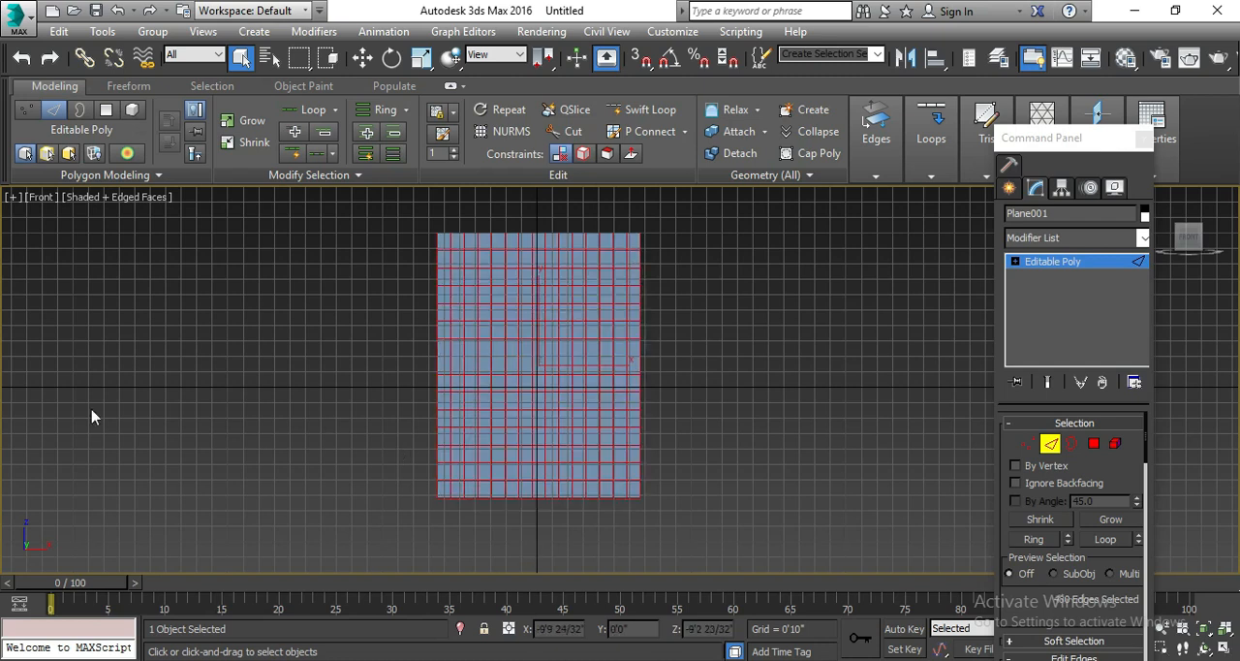
{"action": "left_click", "coordinate": [44, 174]}
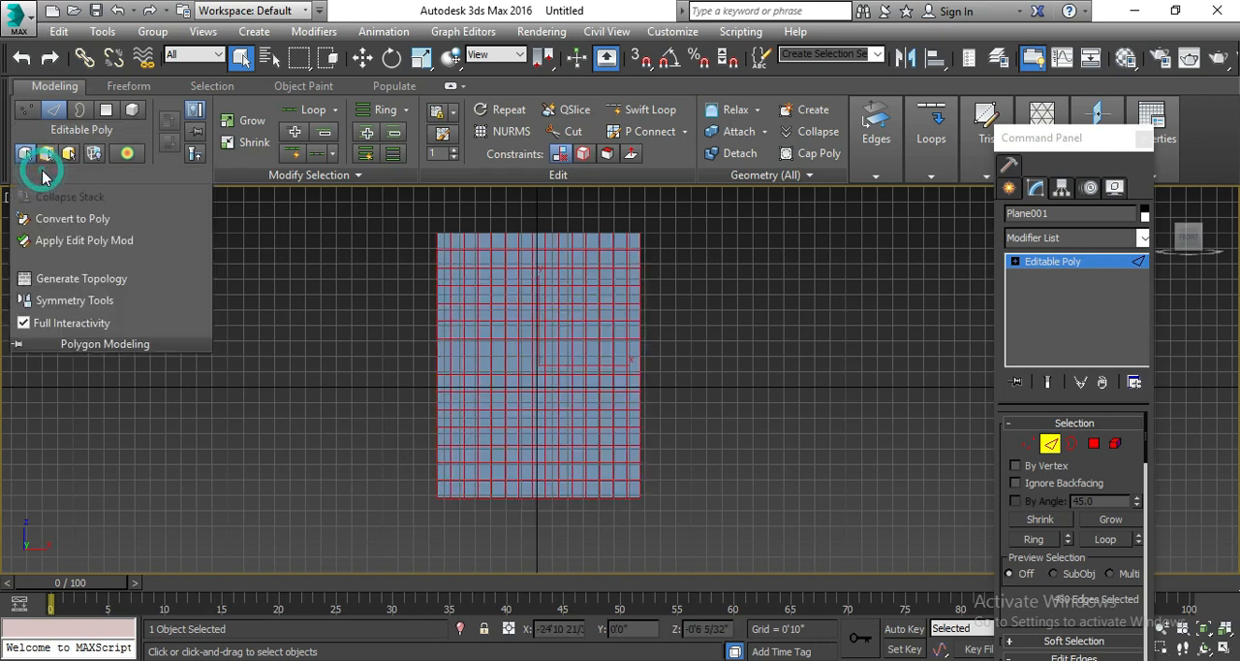
{"action": "left_click", "coordinate": [106, 274]}
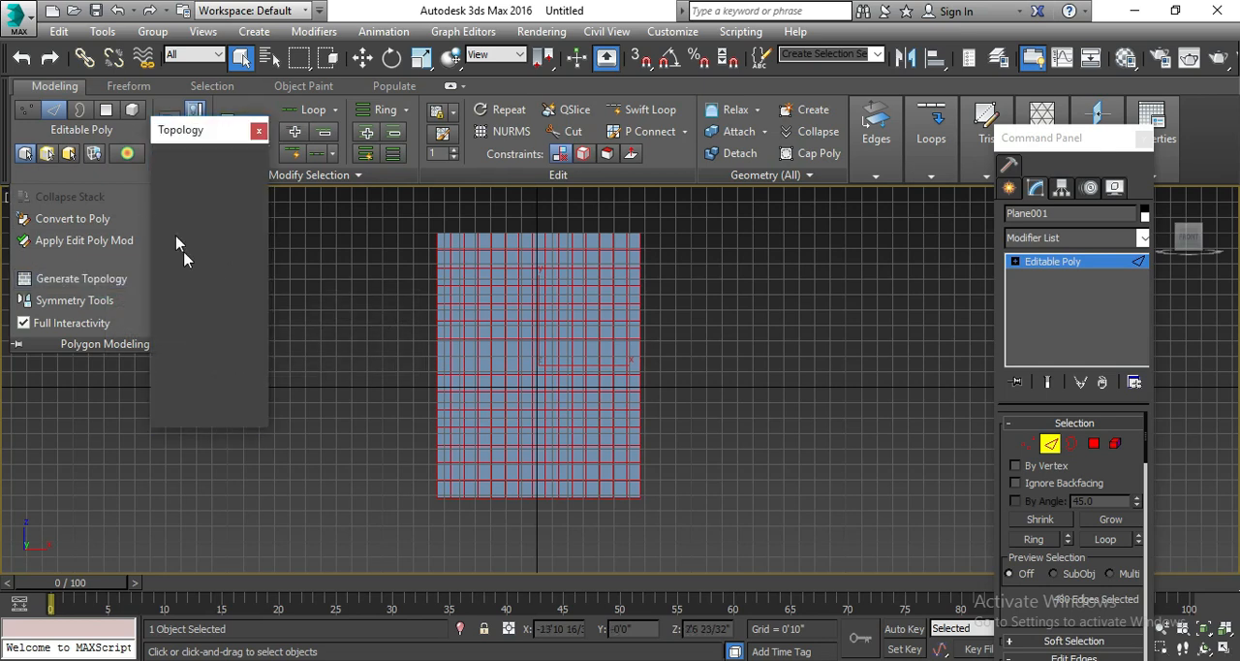
{"action": "left_click", "coordinate": [218, 207]}
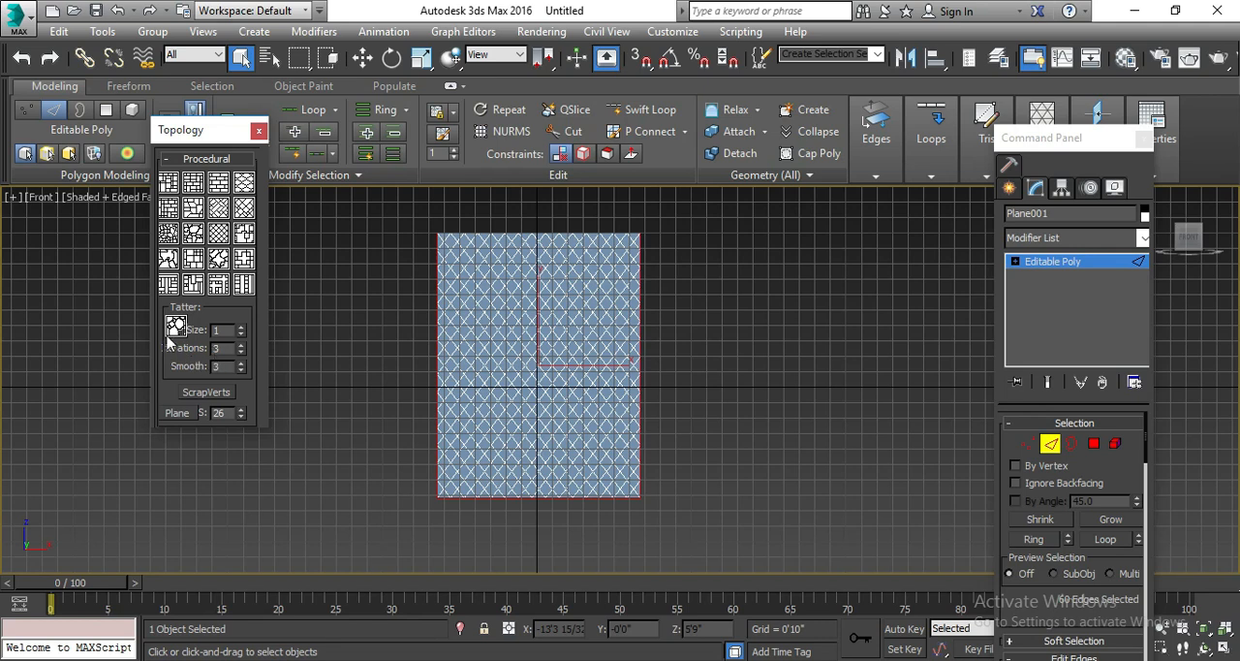
{"action": "left_click", "coordinate": [241, 329]}
{"action": "left_click", "coordinate": [241, 352]}
{"action": "left_click", "coordinate": [259, 131]}
Examine the diamond lattice on the plane up close and as a whole.
{"action": "scroll", "coordinate": [536, 390], "scroll_direction": "up", "scroll_amount": 3}
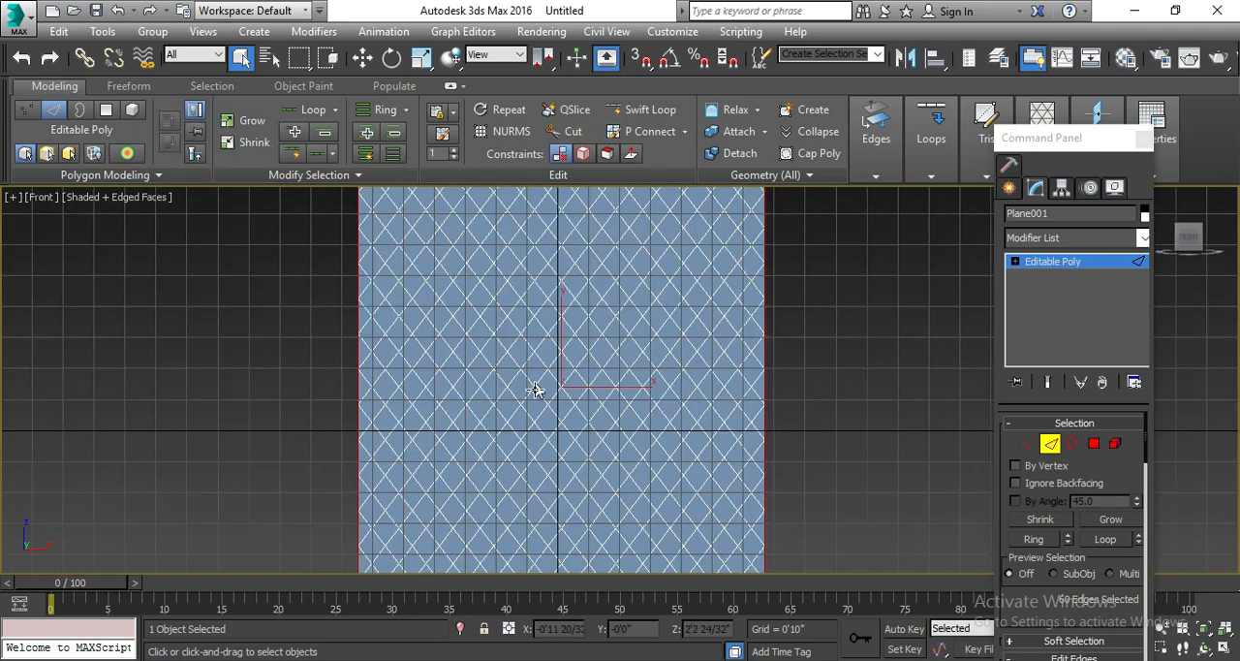
{"action": "scroll", "coordinate": [536, 389], "scroll_direction": "up", "scroll_amount": 6}
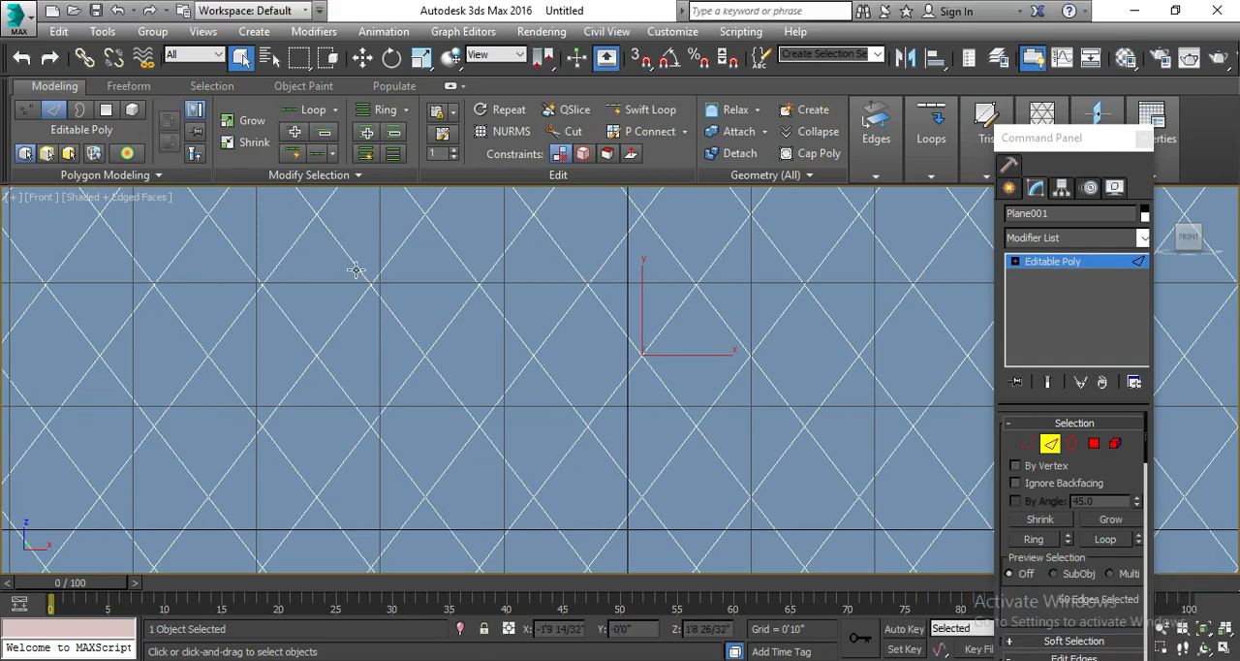
{"action": "scroll", "coordinate": [356, 270], "scroll_direction": "down", "scroll_amount": 5}
{"action": "scroll", "coordinate": [388, 273], "scroll_direction": "up", "scroll_amount": 6}
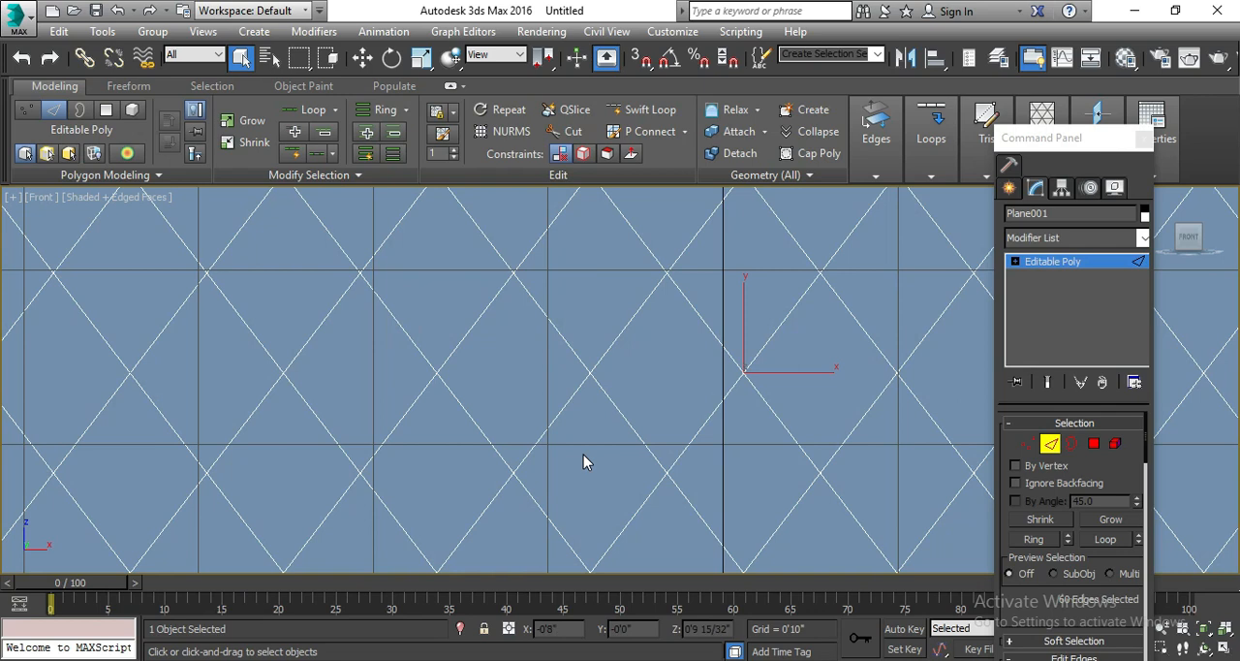
{"action": "scroll", "coordinate": [583, 454], "scroll_direction": "down", "scroll_amount": 6}
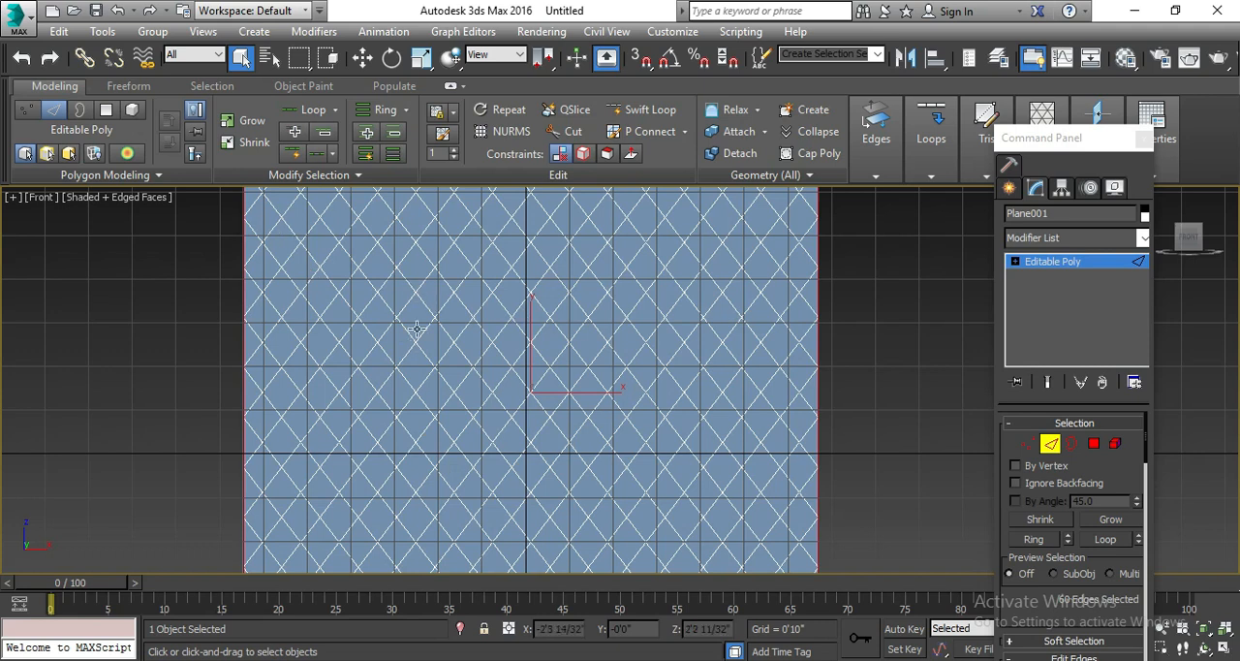
{"action": "scroll", "coordinate": [450, 345], "scroll_direction": "down", "scroll_amount": 3}
{"action": "scroll", "coordinate": [449, 346], "scroll_direction": "up", "scroll_amount": 3}
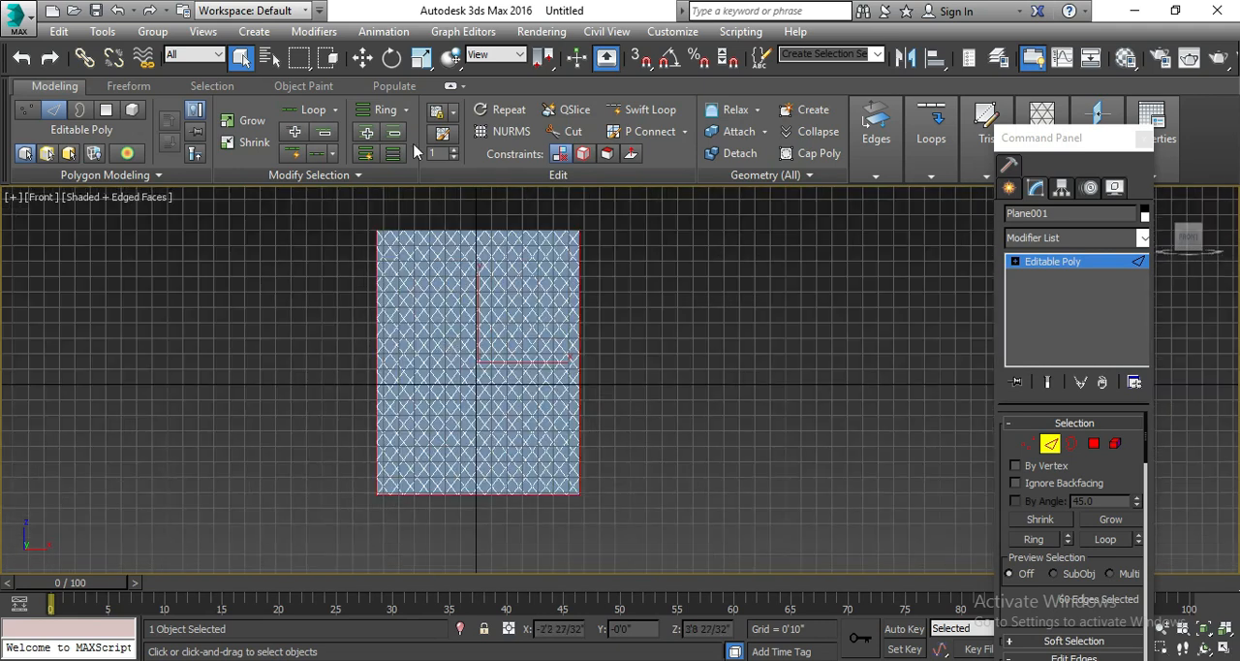
Switch to polygon sub-object level and select all polygons of the plane.
{"action": "left_click", "coordinate": [1094, 443]}
{"action": "key", "text": "ctrl+a"}
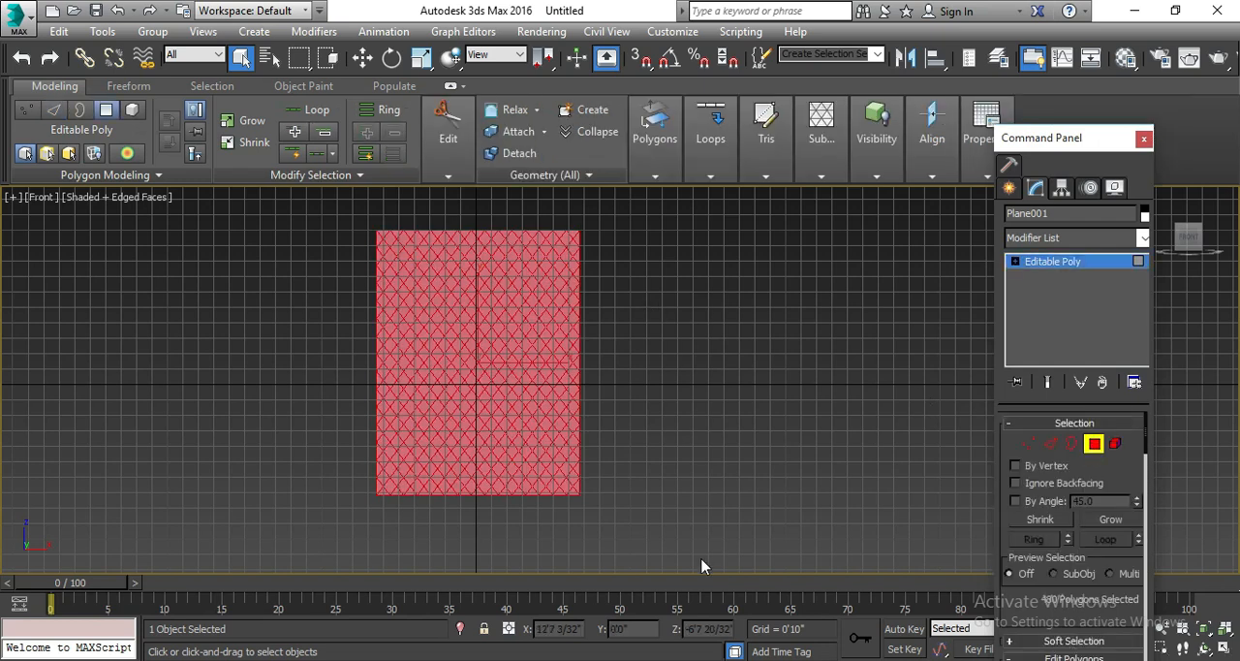
{"action": "left_click", "coordinate": [652, 489]}
{"action": "key", "text": "ctrl+a"}
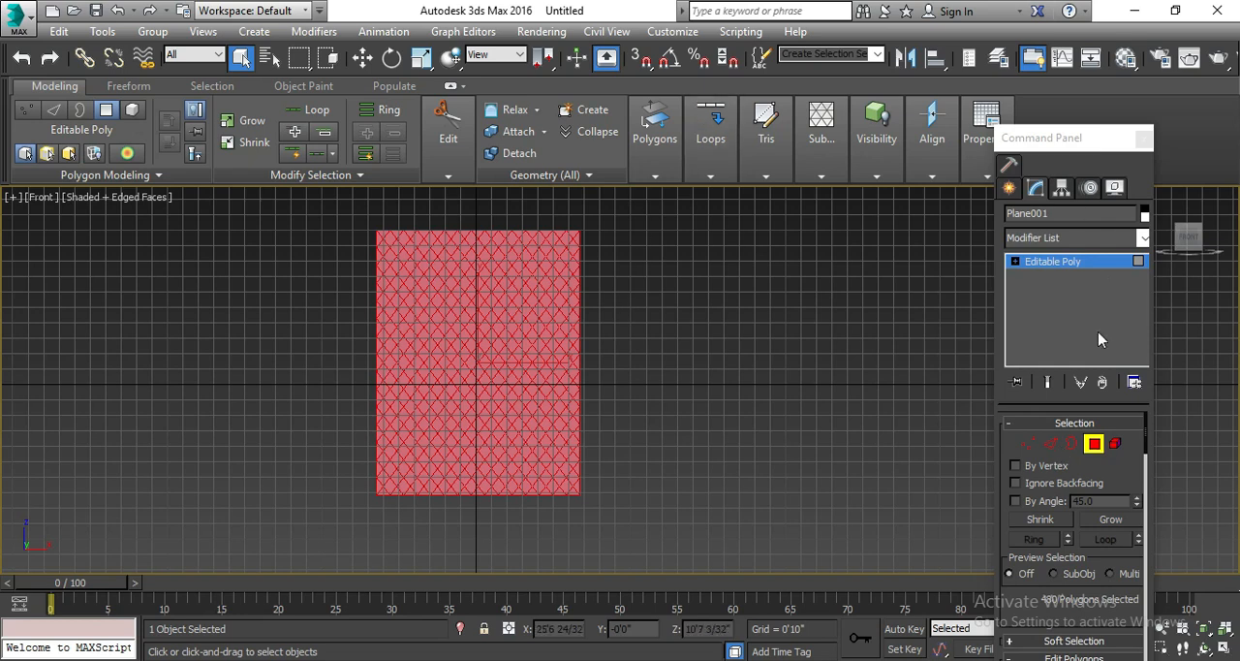
Inset all selected polygons of the plane with the By Polygon option and an amount of 0'1".
{"action": "scroll", "coordinate": [1095, 586], "scroll_direction": "down", "scroll_amount": 5}
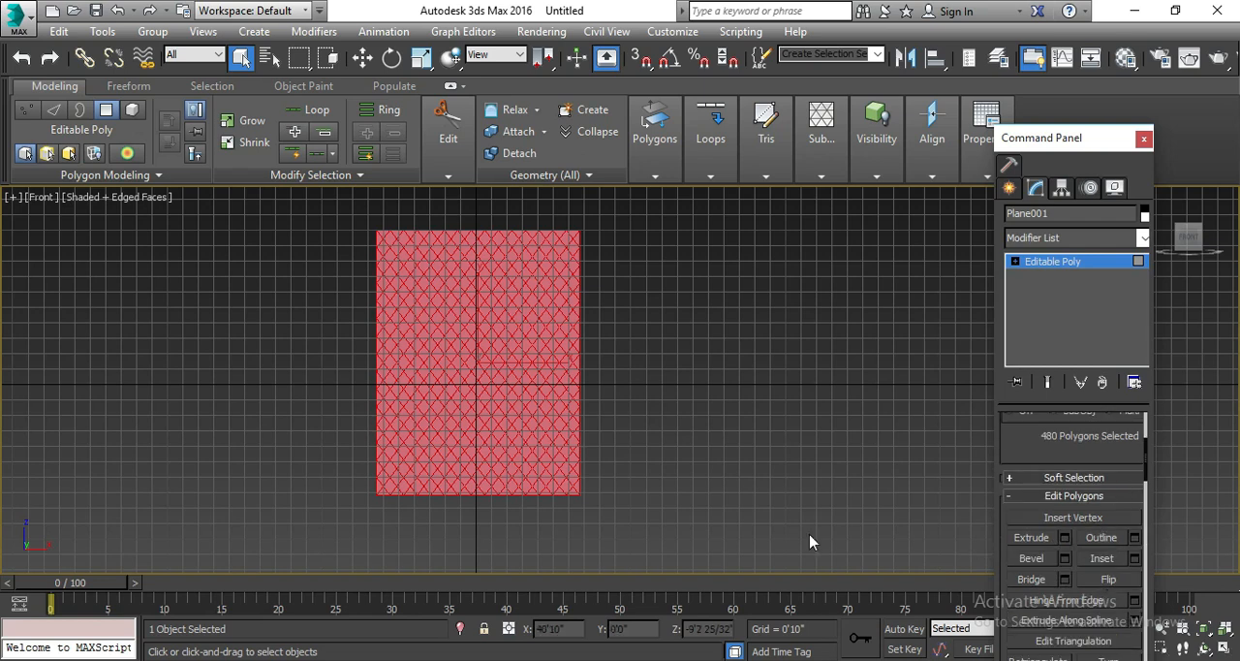
{"action": "left_click", "coordinate": [1134, 560]}
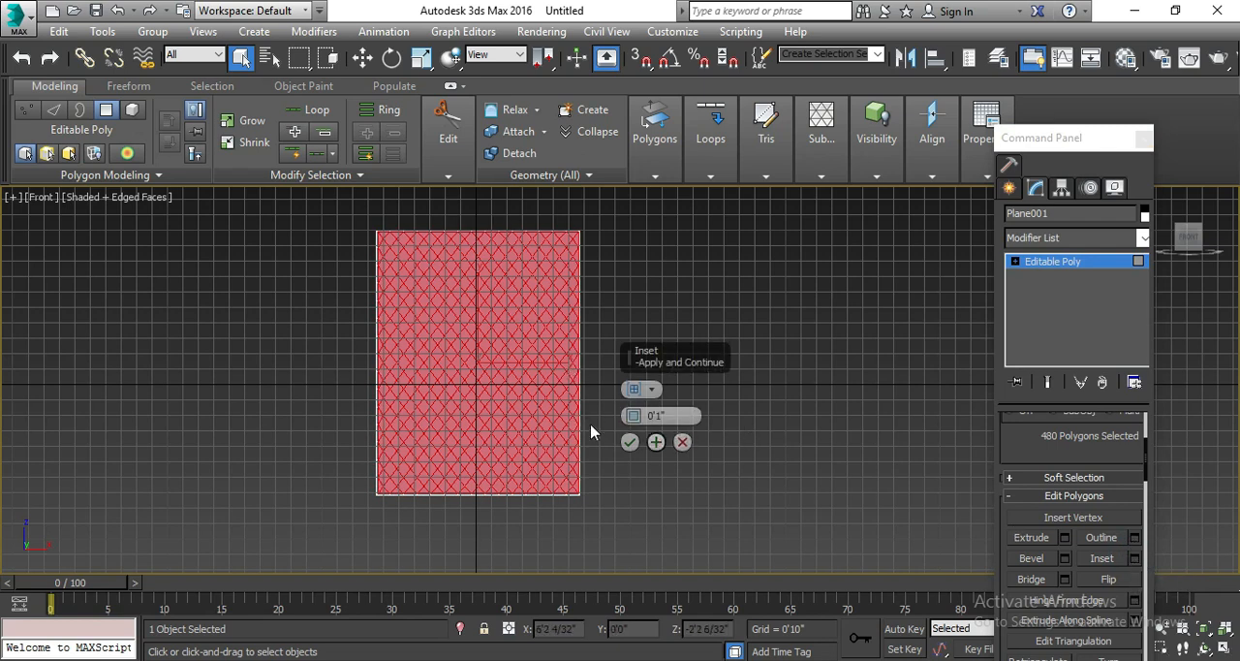
{"action": "left_click", "coordinate": [644, 392]}
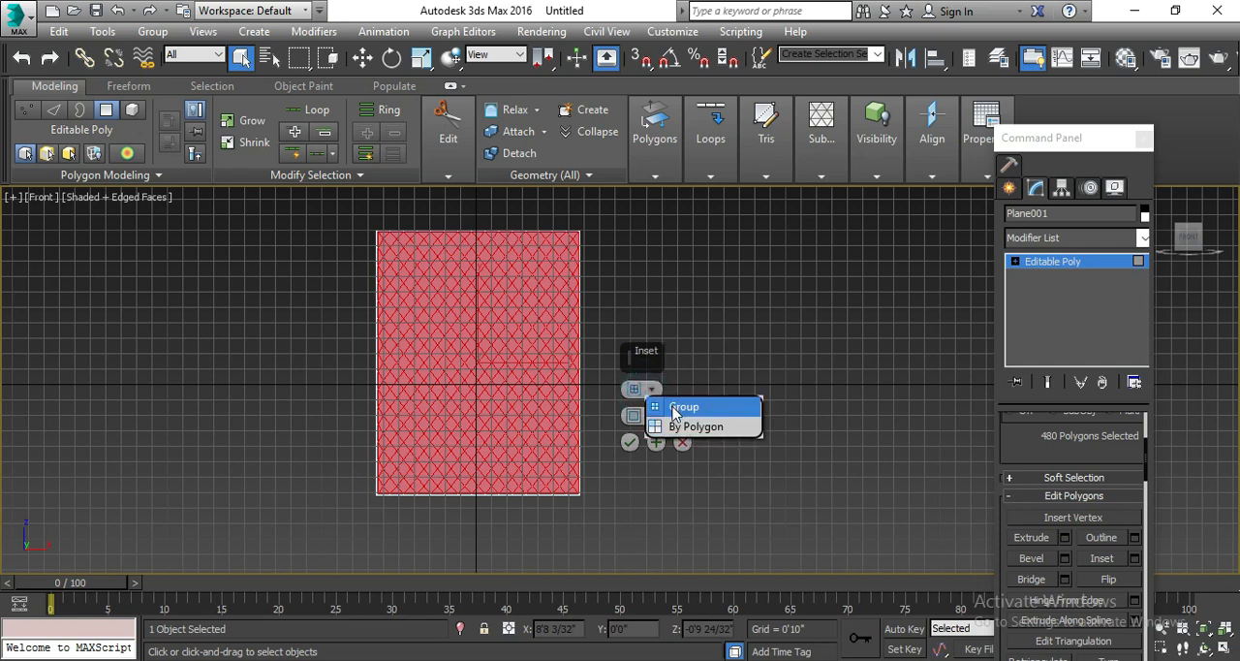
{"action": "left_click", "coordinate": [679, 407]}
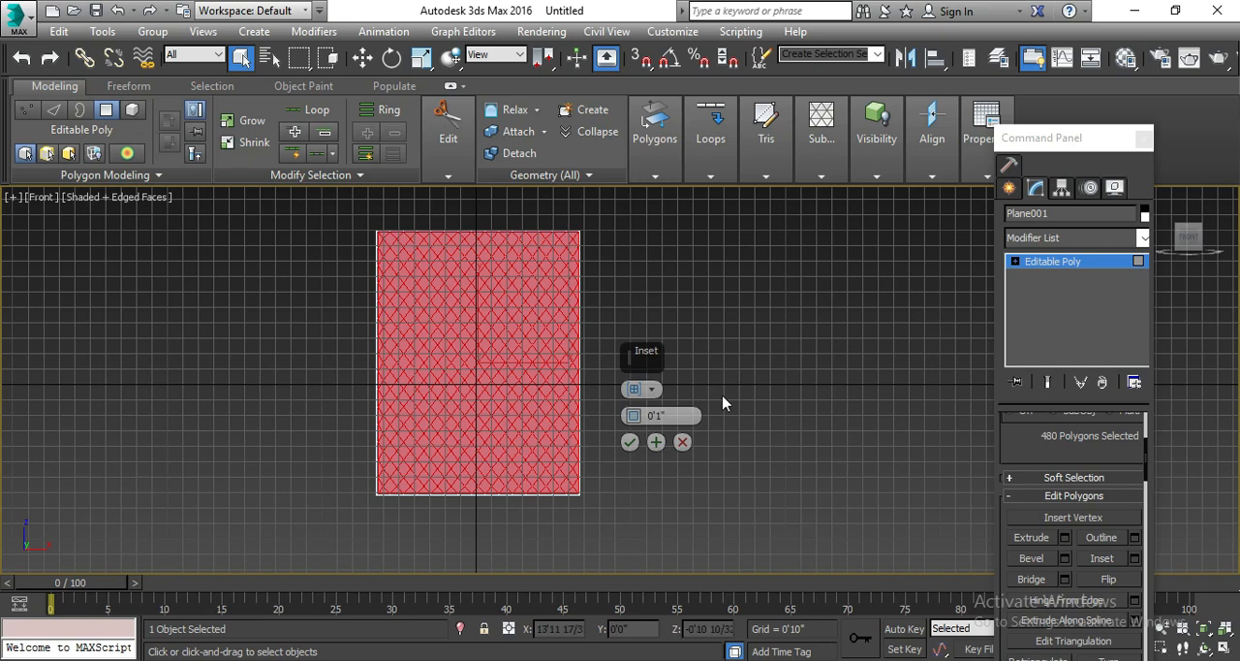
{"action": "left_click", "coordinate": [642, 393]}
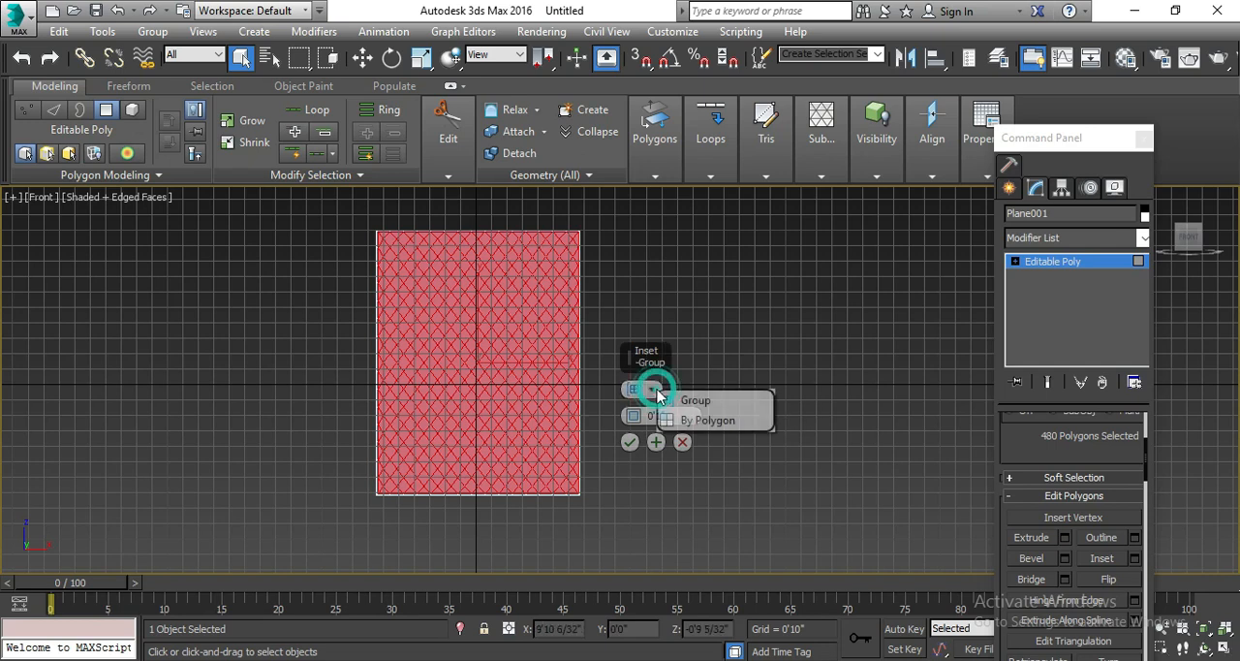
{"action": "left_click", "coordinate": [707, 420]}
{"action": "scroll", "coordinate": [457, 341], "scroll_direction": "up", "scroll_amount": 8}
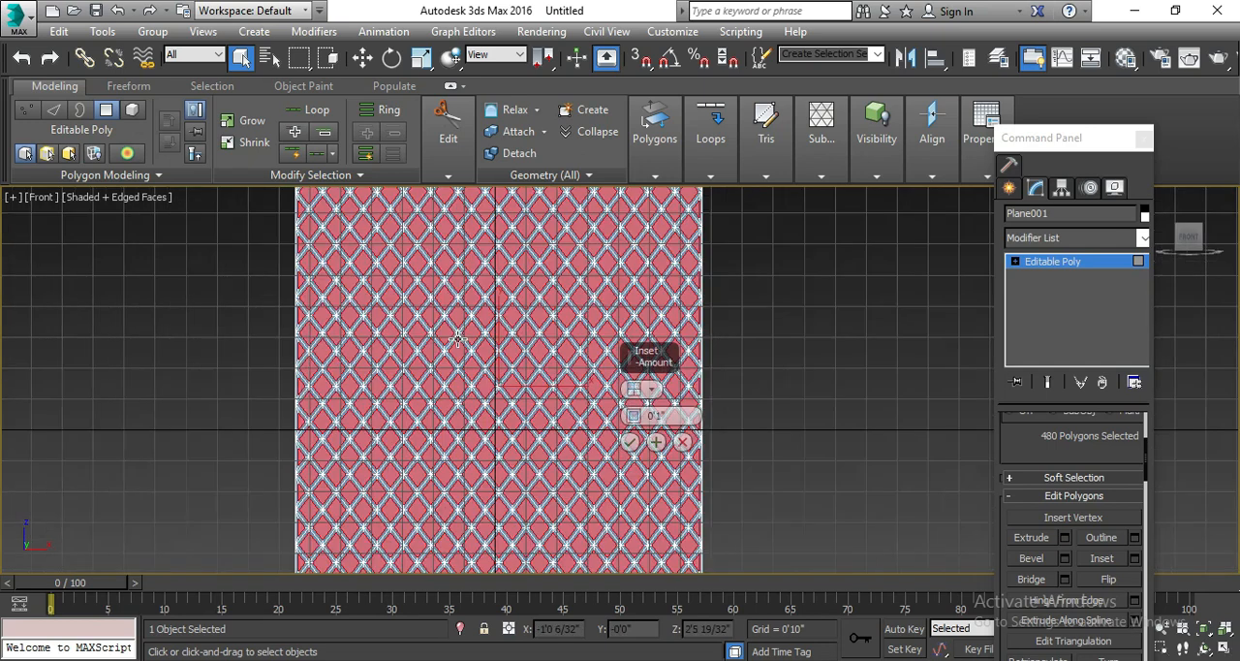
{"action": "scroll", "coordinate": [457, 341], "scroll_direction": "down", "scroll_amount": 8}
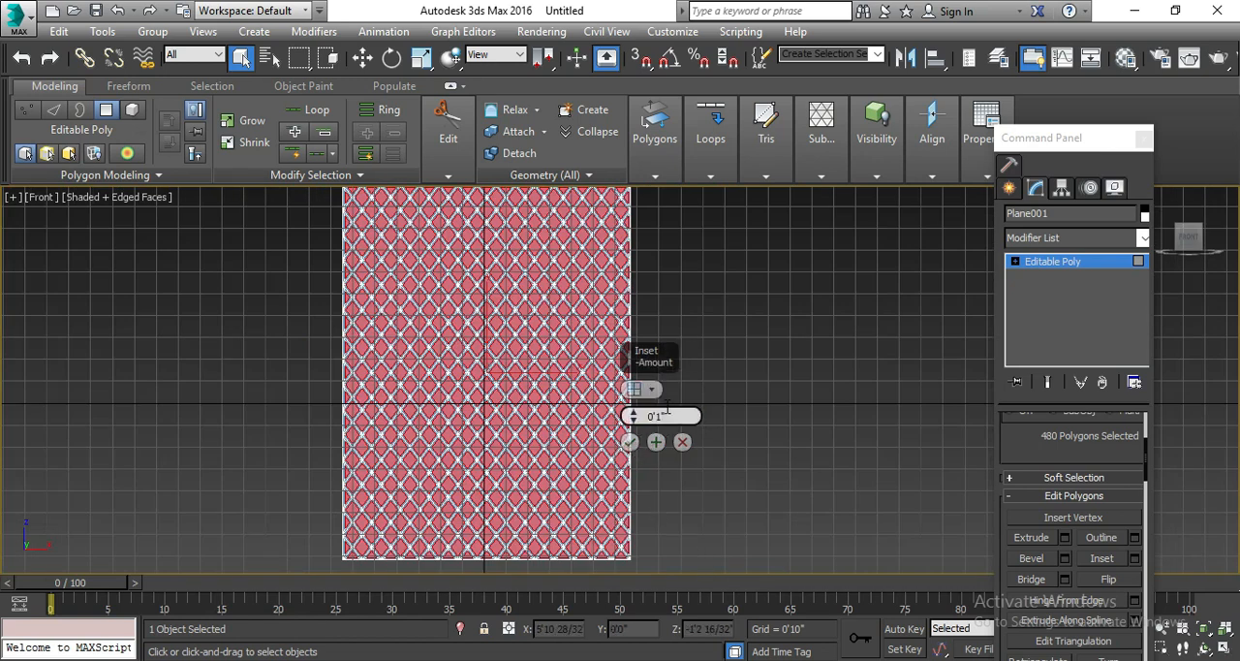
{"action": "left_click", "coordinate": [629, 442]}
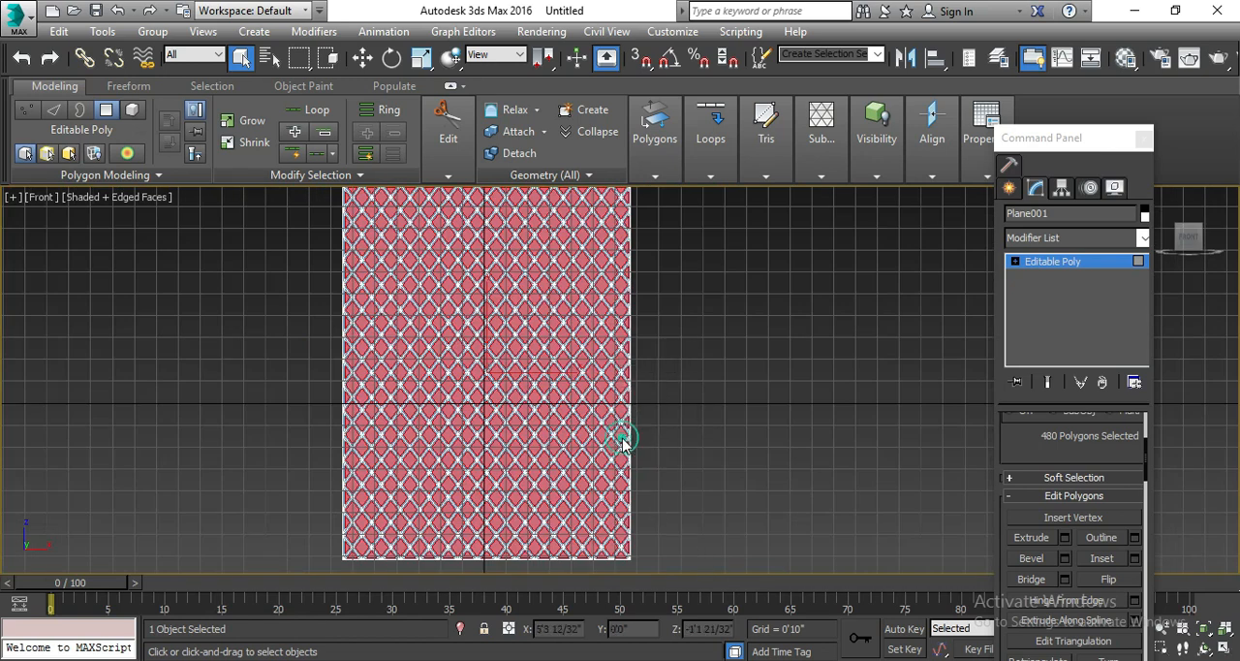
Delete the selected inset polygons so only the diamond lattice strips of the plane remain.
{"action": "left_click", "coordinate": [712, 440]}
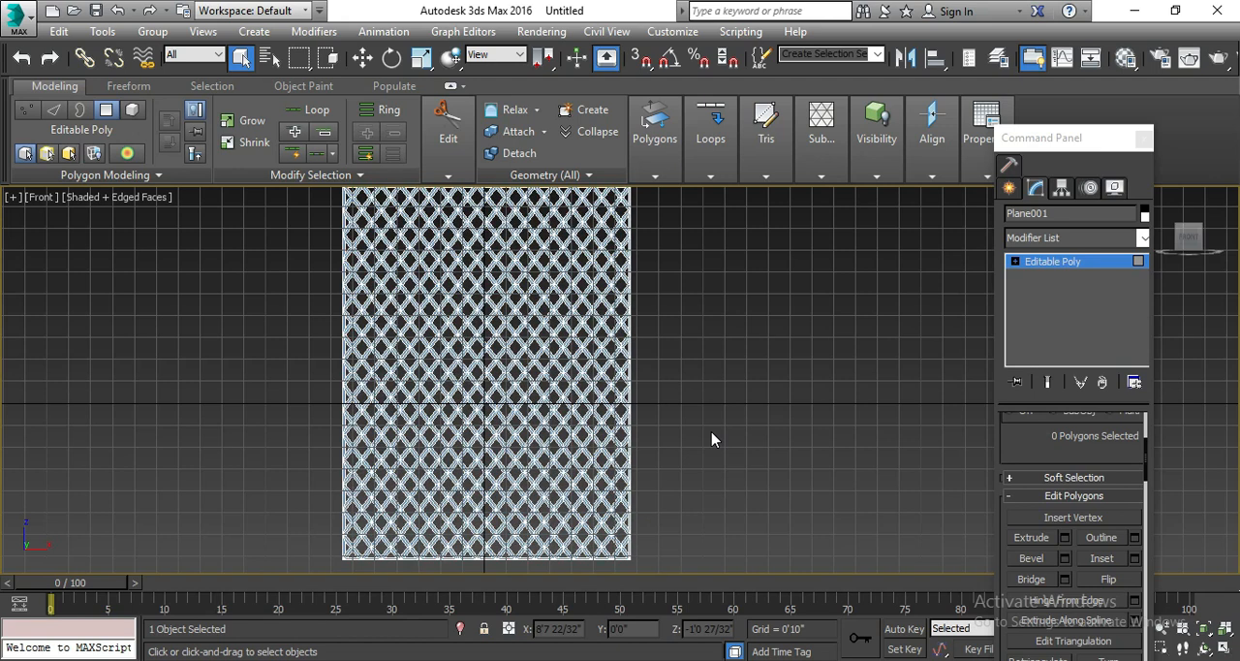
{"action": "scroll", "coordinate": [707, 441], "scroll_direction": "down", "scroll_amount": 4}
{"action": "scroll", "coordinate": [701, 443], "scroll_direction": "up", "scroll_amount": 5}
{"action": "scroll", "coordinate": [610, 442], "scroll_direction": "down", "scroll_amount": 3}
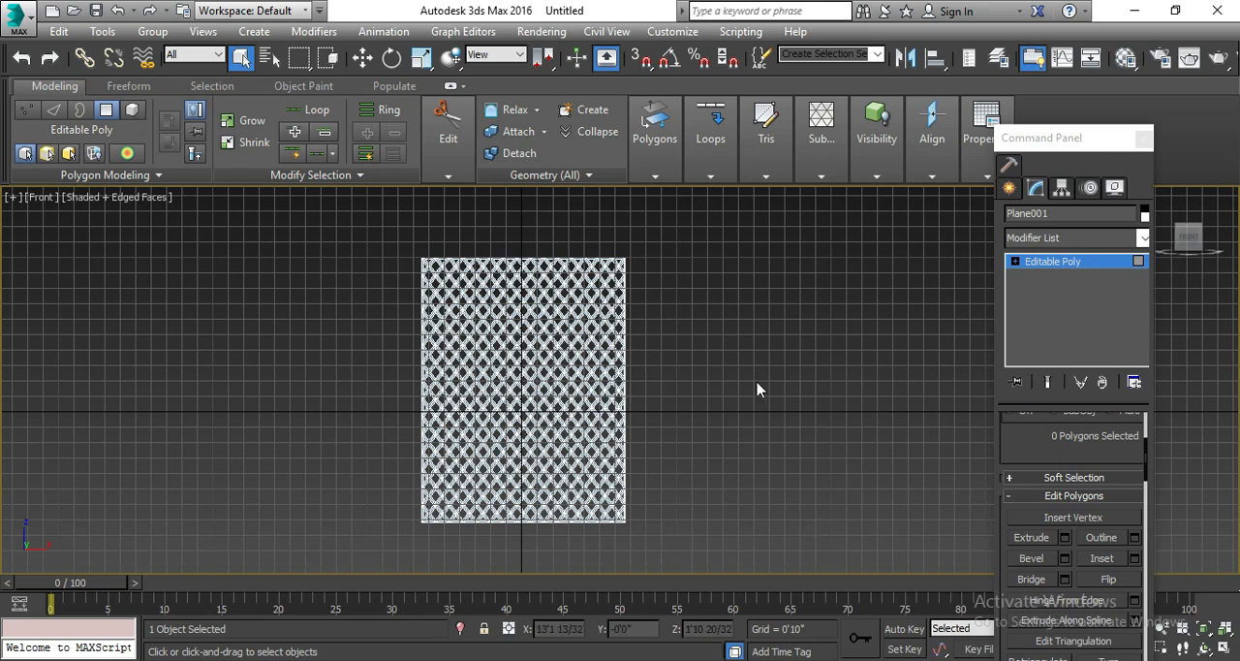
Leave polygon sub-object level, deselect the lattice panel and select it again as a whole object.
{"action": "left_click", "coordinate": [1063, 262]}
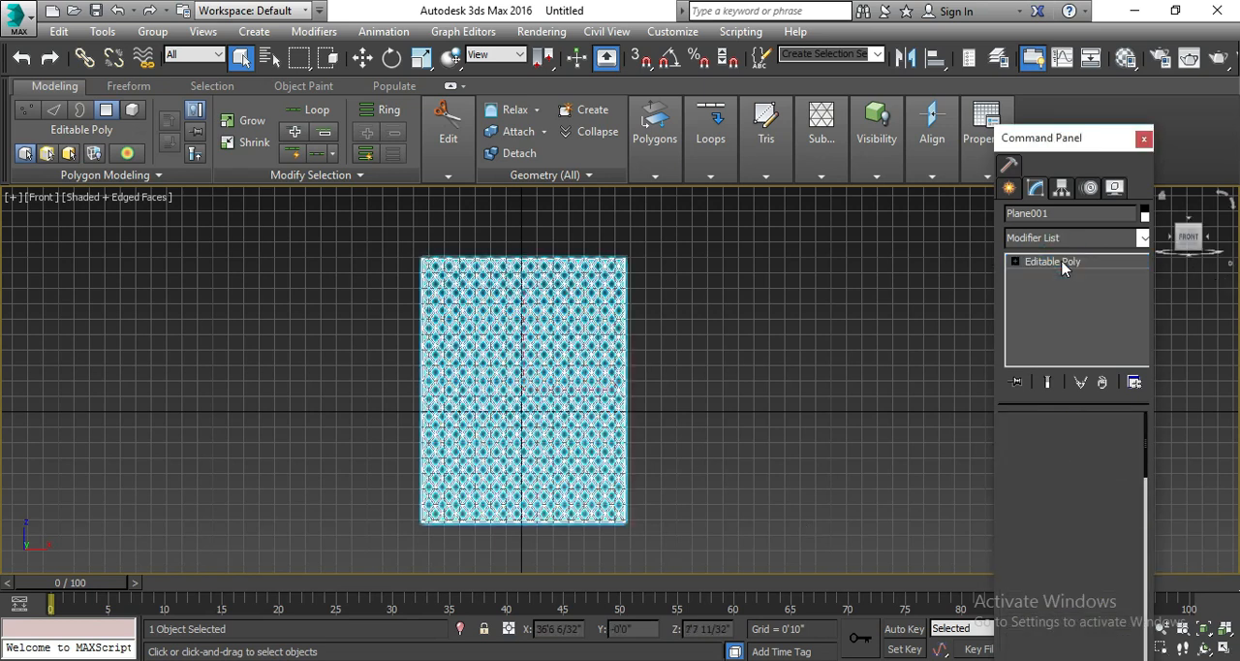
{"action": "left_click", "coordinate": [825, 436]}
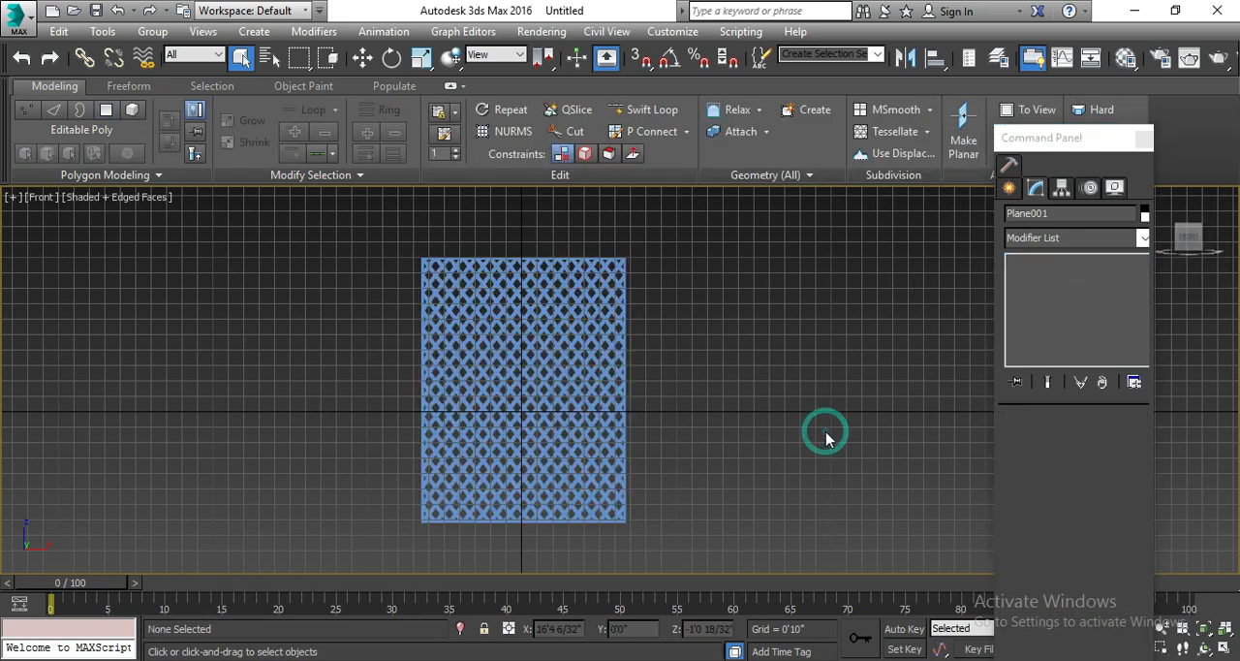
{"action": "left_click", "coordinate": [512, 400]}
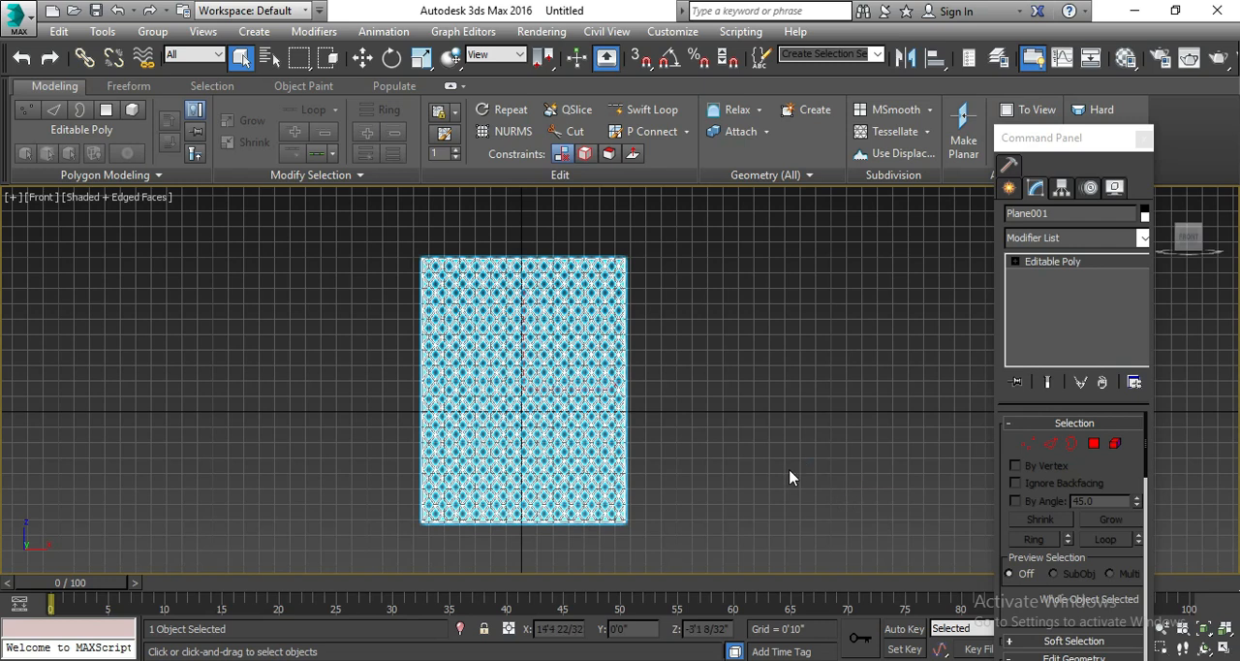
{"action": "mouse_move", "coordinate": [1208, 584]}
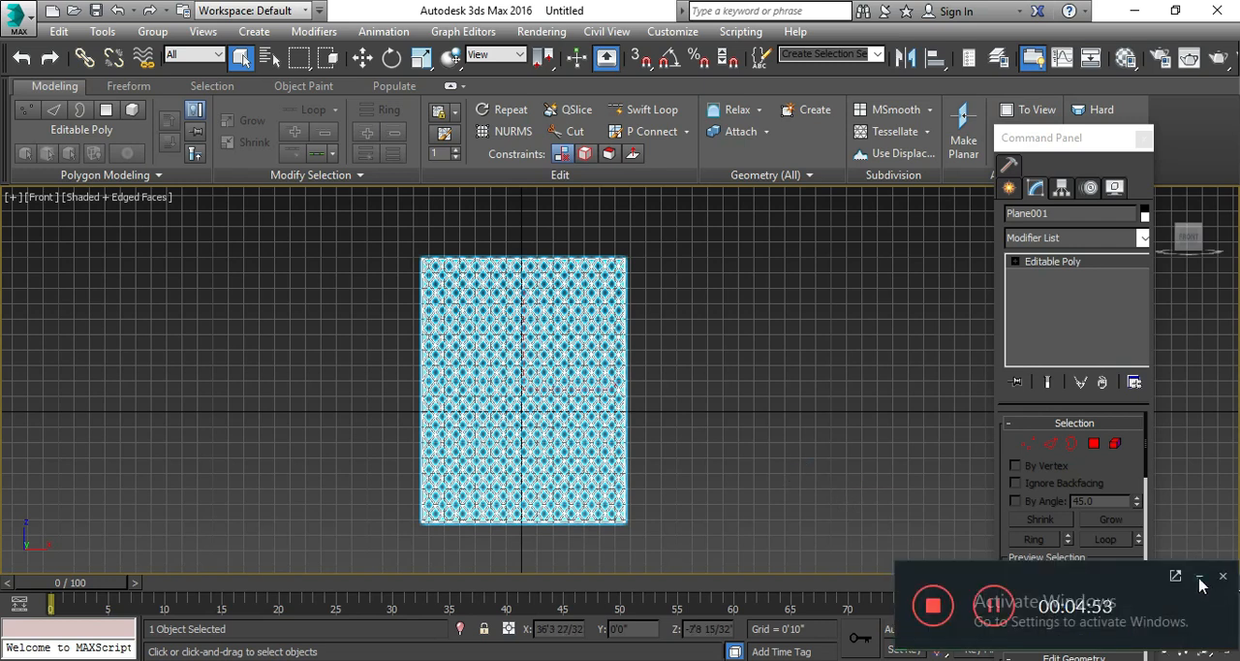
{"action": "left_click", "coordinate": [1199, 578]}
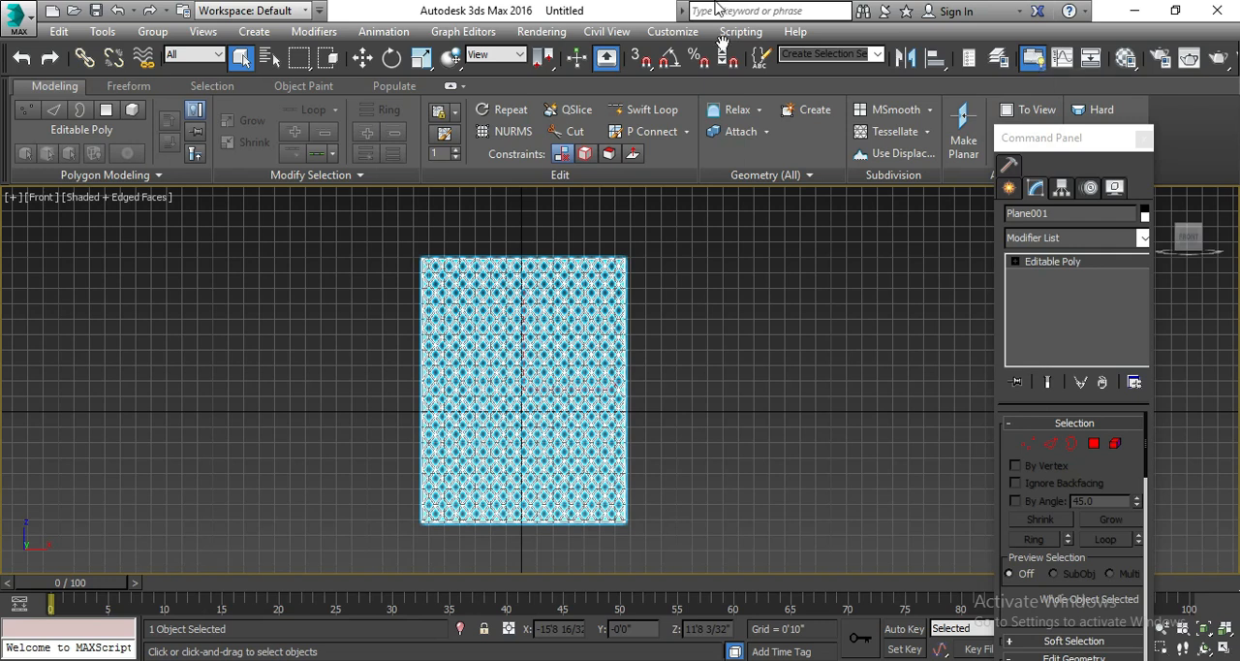
Hide the modeling ribbon and show it again, twice in a row.
{"action": "left_click", "coordinate": [1029, 66]}
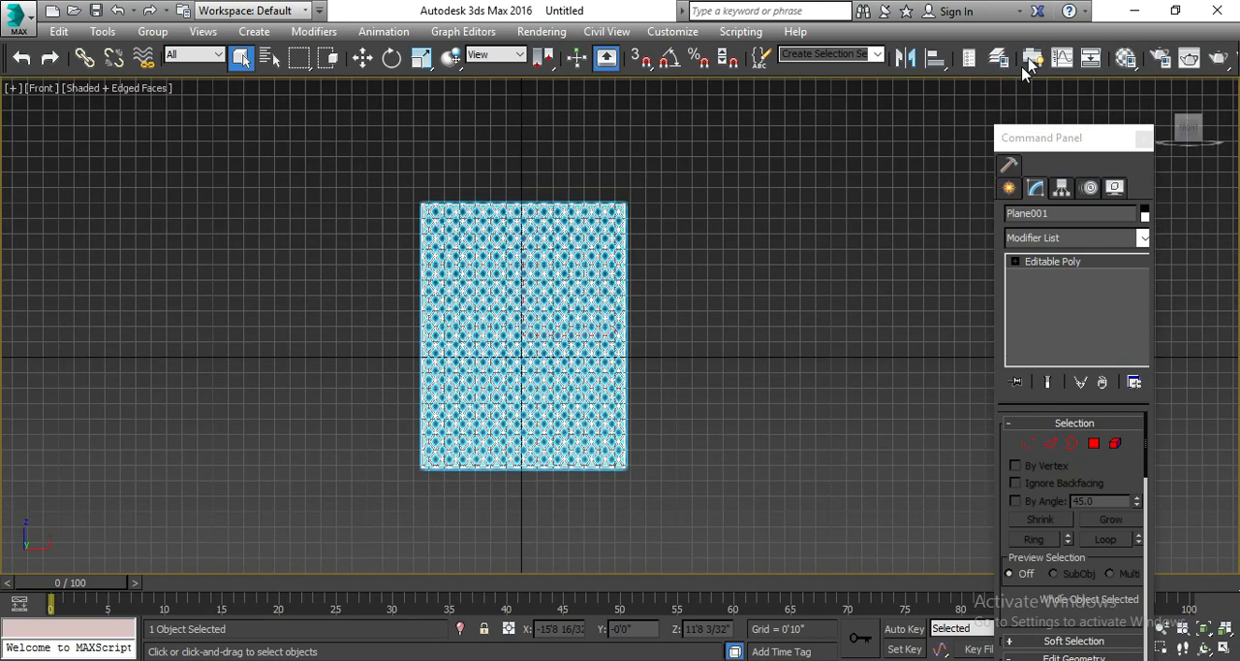
{"action": "left_click", "coordinate": [1032, 61]}
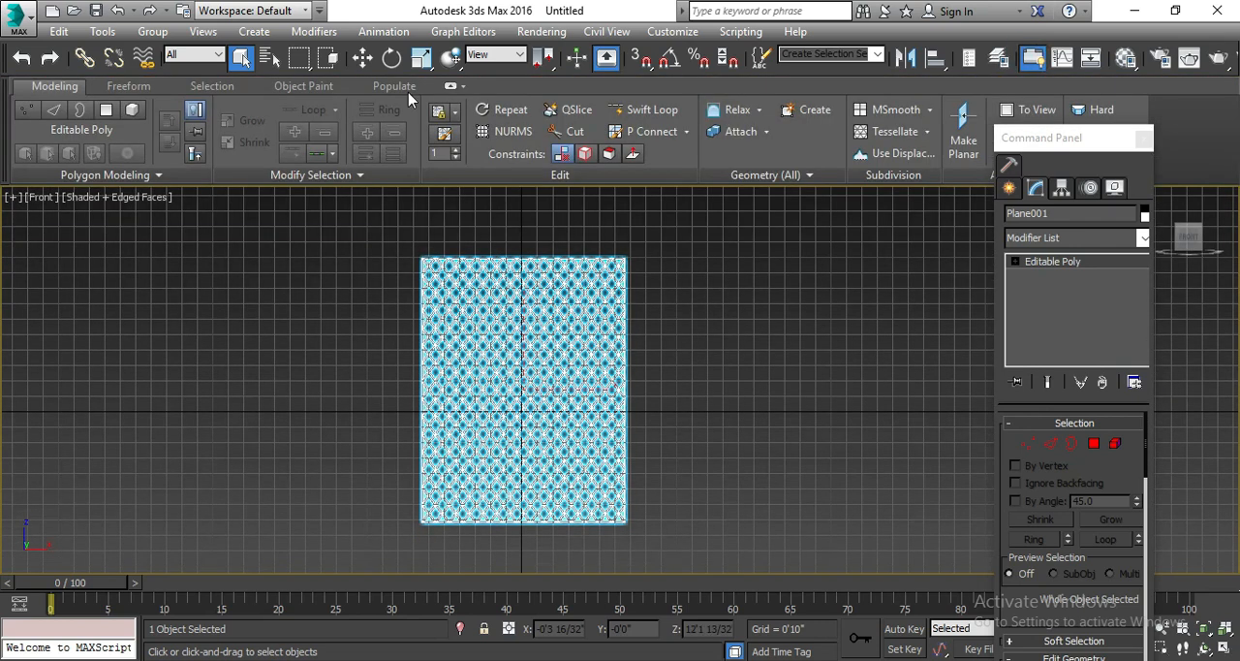
{"action": "left_click", "coordinate": [1025, 68]}
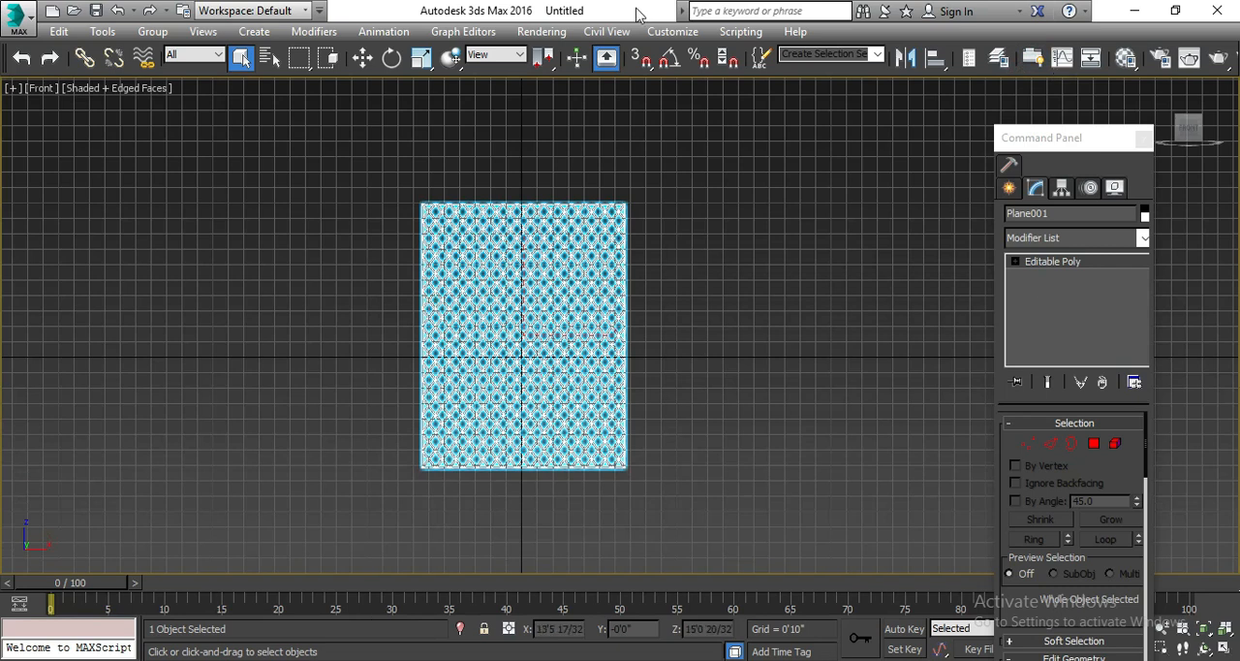
{"action": "left_click", "coordinate": [1033, 60]}
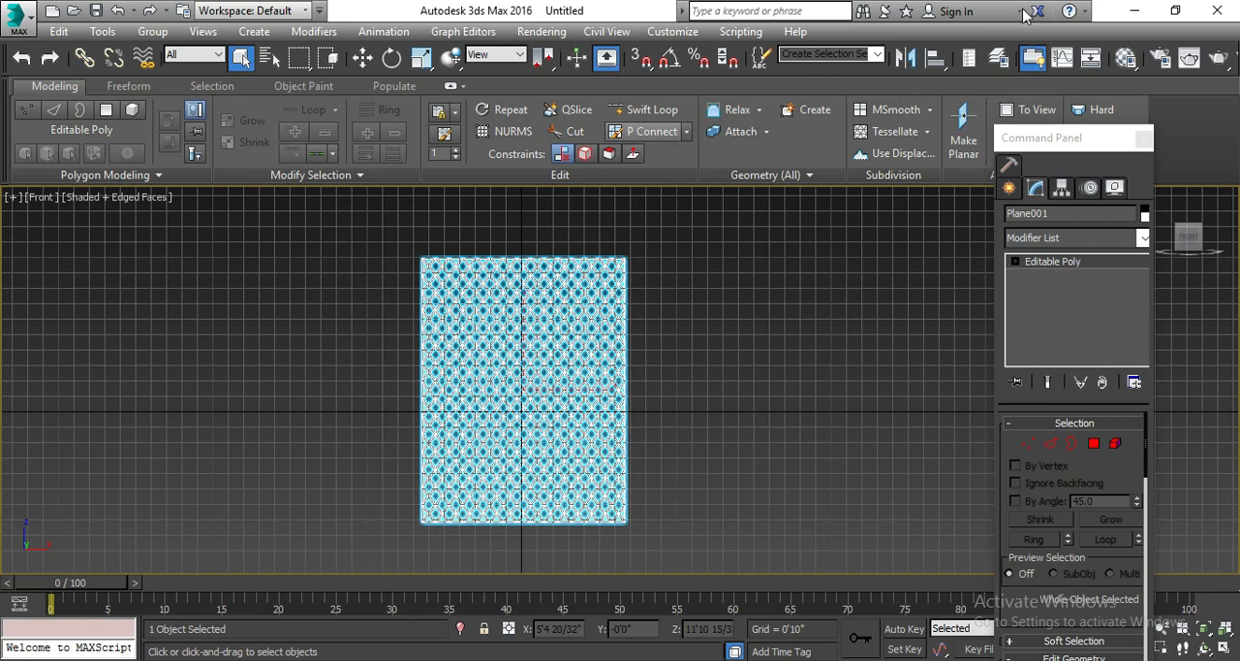
Review the interface customization commands and the ribbon's Show Tabs and Show Panels options.
{"action": "left_click", "coordinate": [693, 32]}
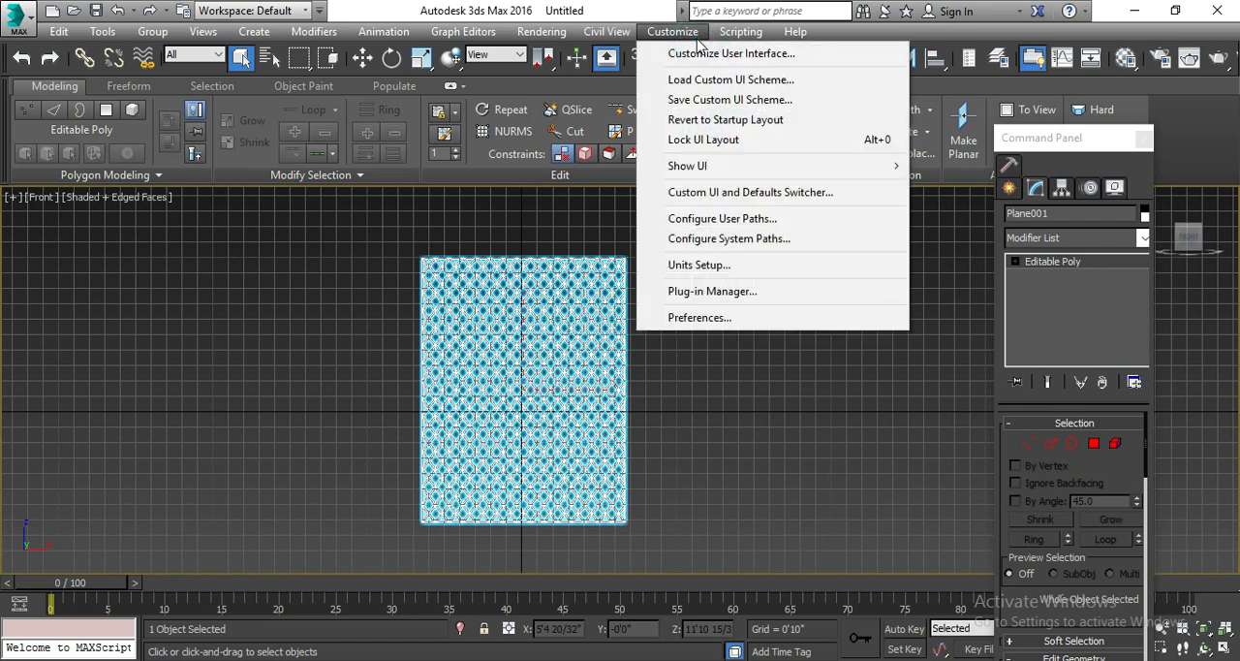
{"action": "mouse_move", "coordinate": [775, 167]}
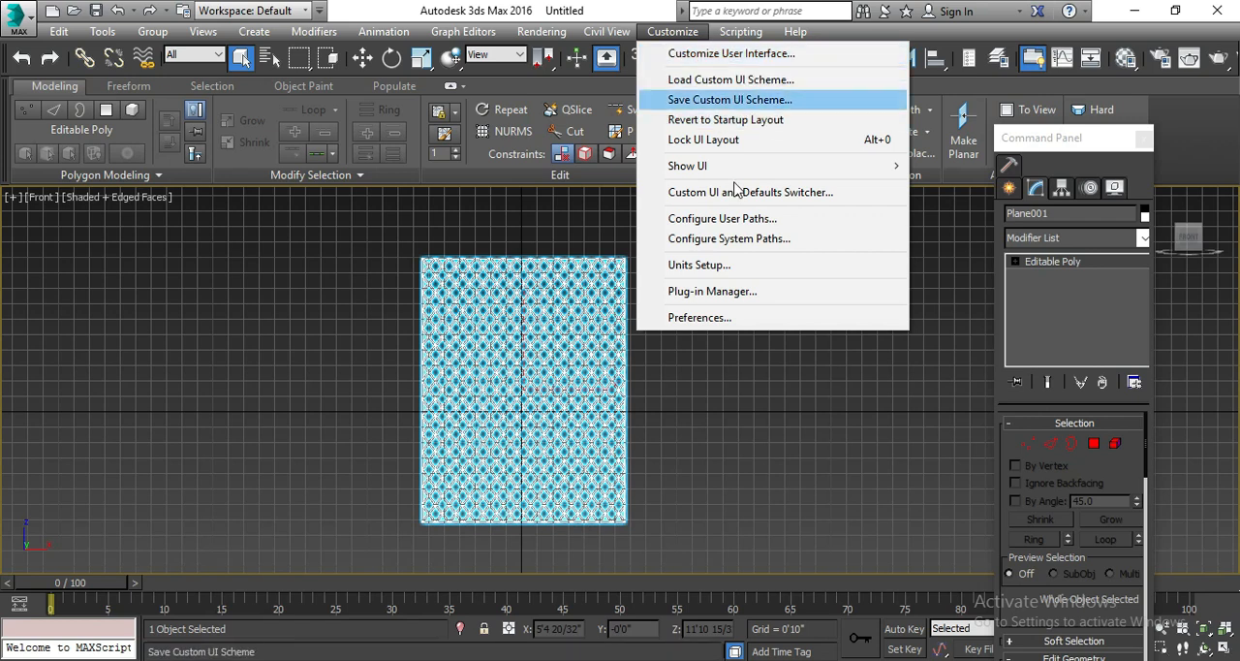
{"action": "left_click", "coordinate": [519, 154]}
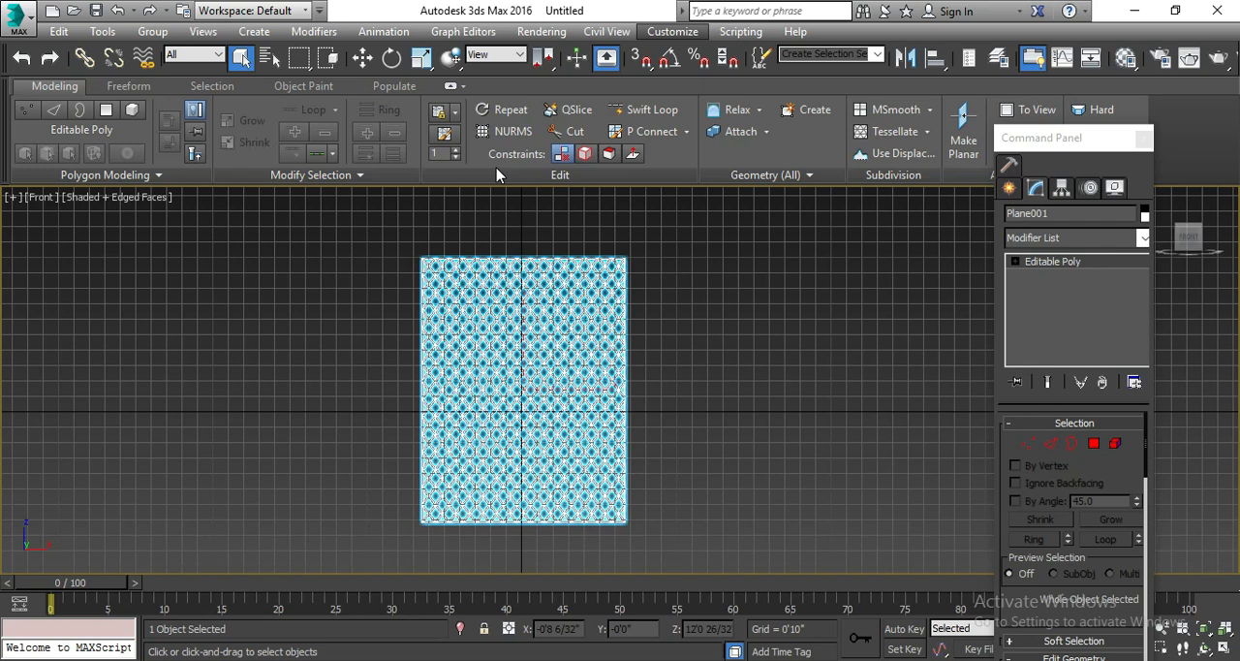
{"action": "right_click", "coordinate": [496, 174]}
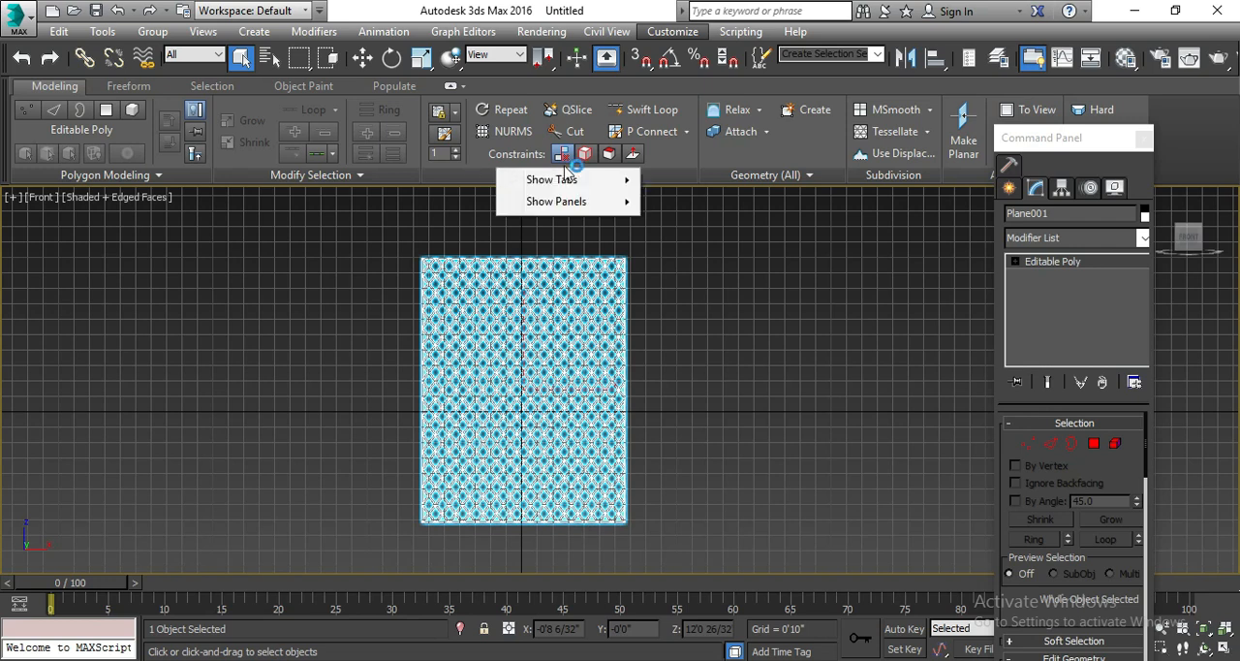
{"action": "mouse_move", "coordinate": [543, 179]}
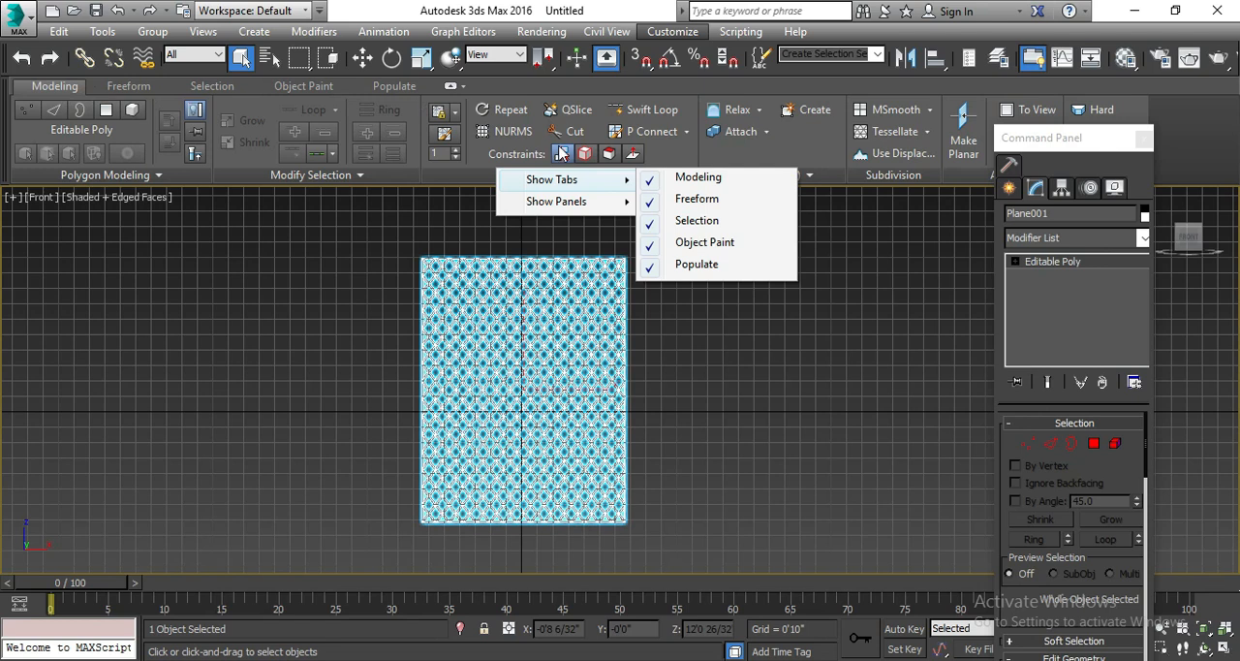
{"action": "mouse_move", "coordinate": [580, 208]}
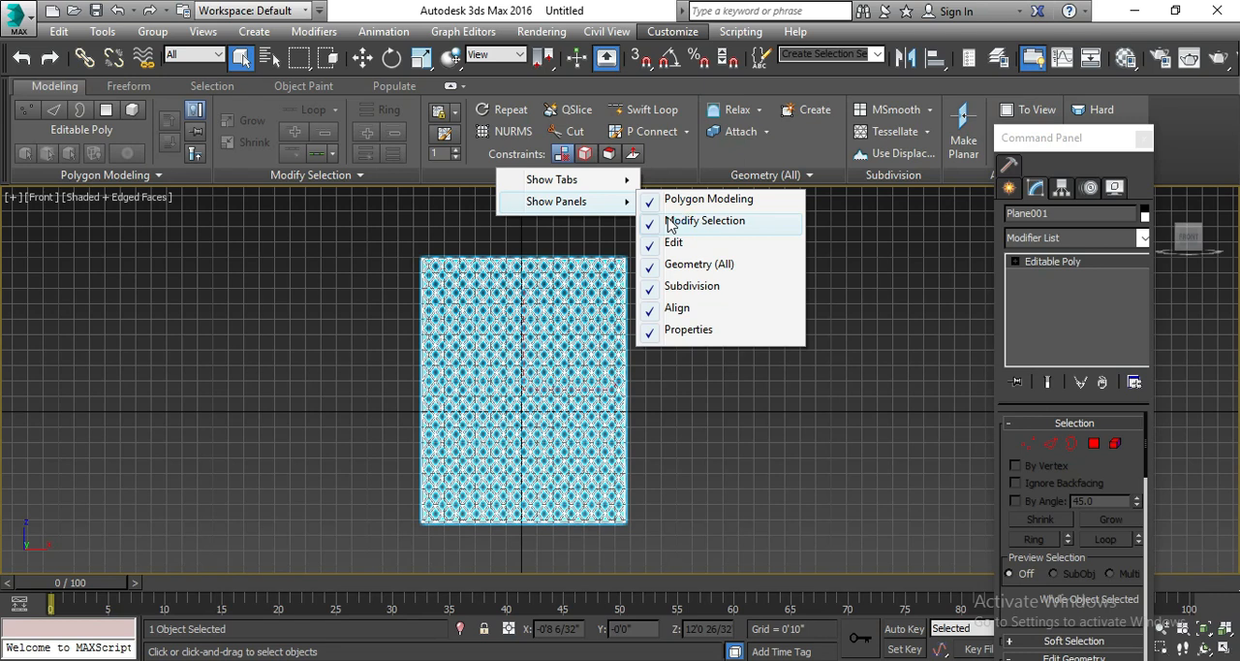
{"action": "left_click", "coordinate": [753, 580]}
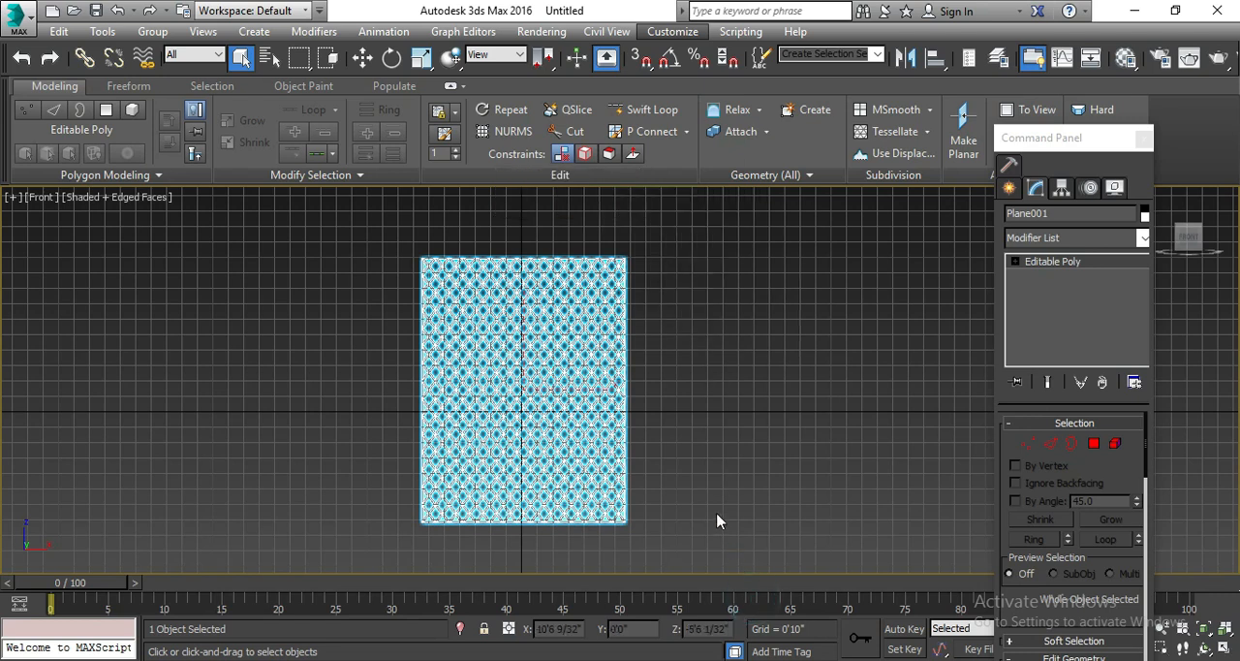
Deselect the lattice panel and examine its diamond openings up close and as a whole.
{"action": "left_click", "coordinate": [716, 513]}
{"action": "scroll", "coordinate": [503, 435], "scroll_direction": "up", "scroll_amount": 5}
{"action": "scroll", "coordinate": [489, 417], "scroll_direction": "up", "scroll_amount": 3}
{"action": "scroll", "coordinate": [487, 411], "scroll_direction": "down", "scroll_amount": 2}
{"action": "scroll", "coordinate": [489, 411], "scroll_direction": "down", "scroll_amount": 5}
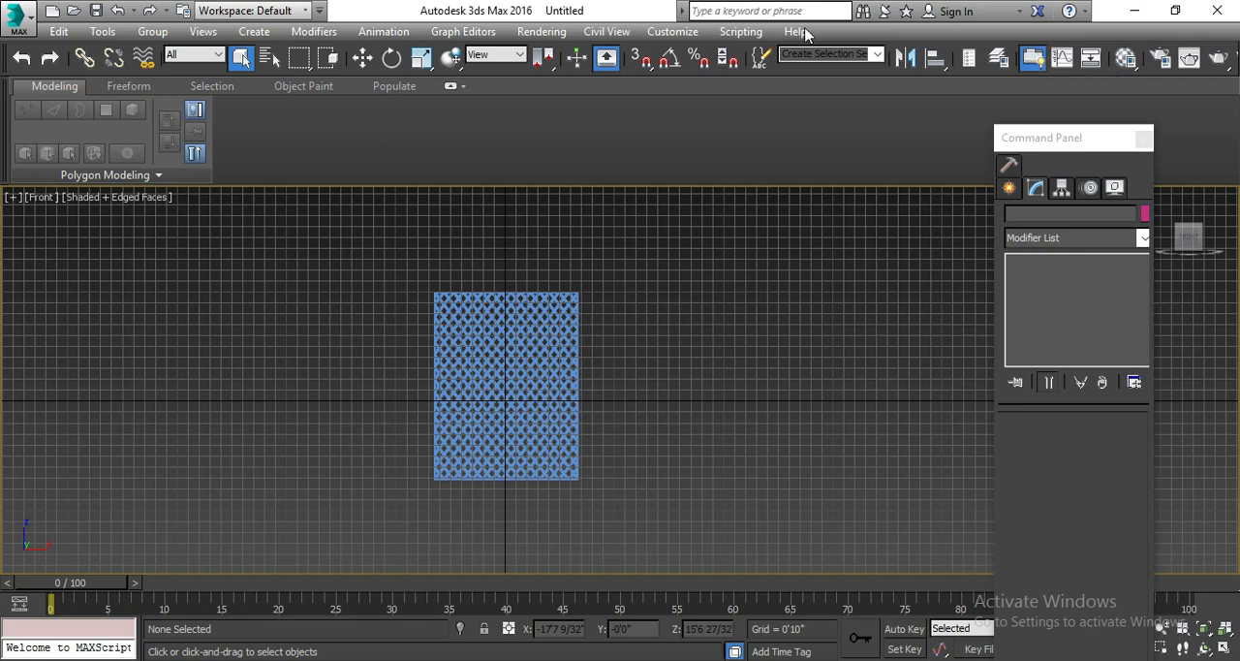
{"action": "left_click", "coordinate": [684, 31]}
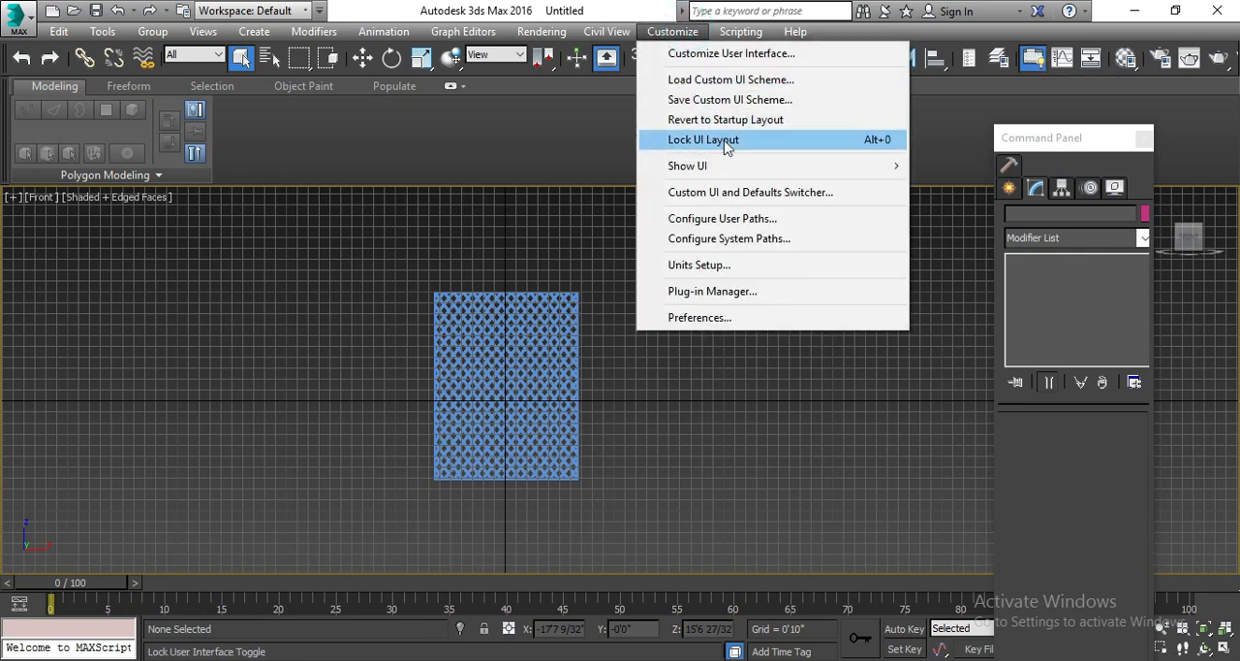
{"action": "mouse_move", "coordinate": [810, 169]}
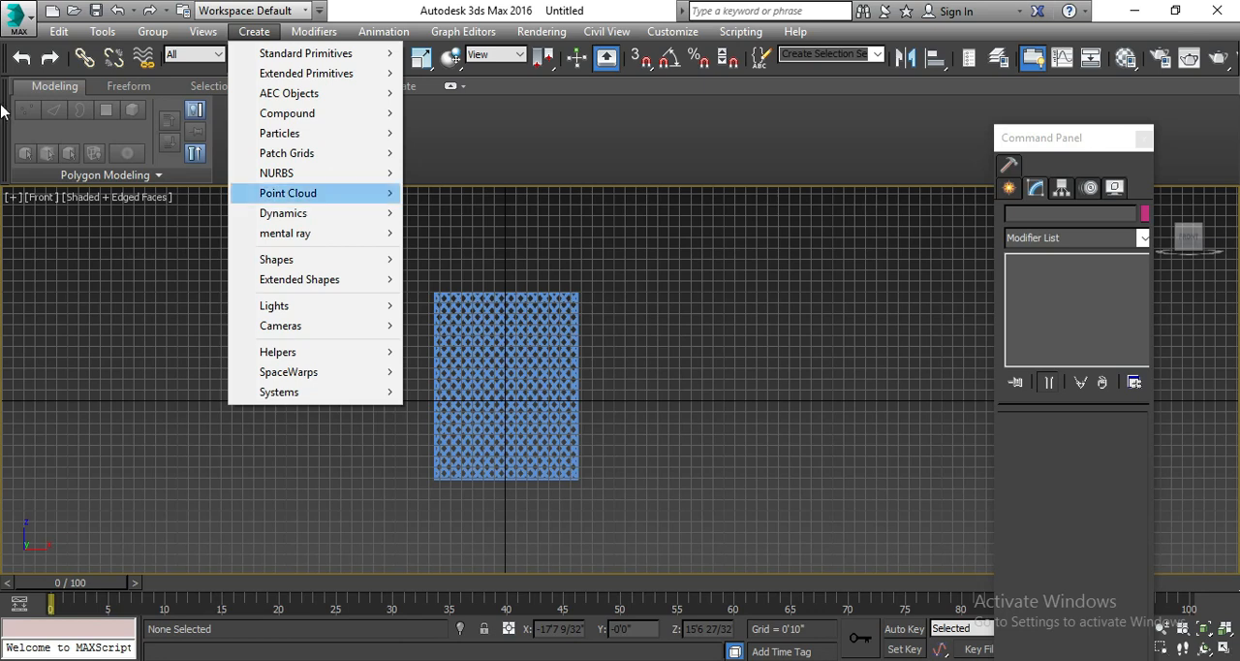
{"action": "key", "text": "Escape"}
{"action": "key", "text": "alt+t"}
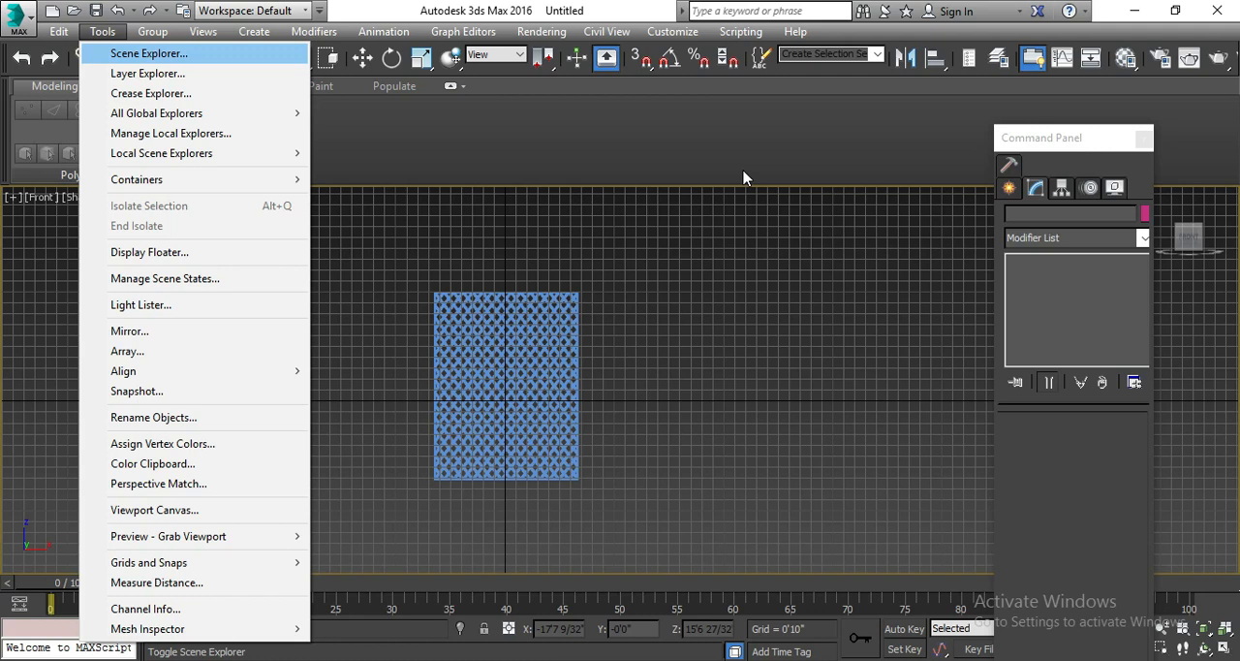
{"action": "left_click", "coordinate": [572, 159]}
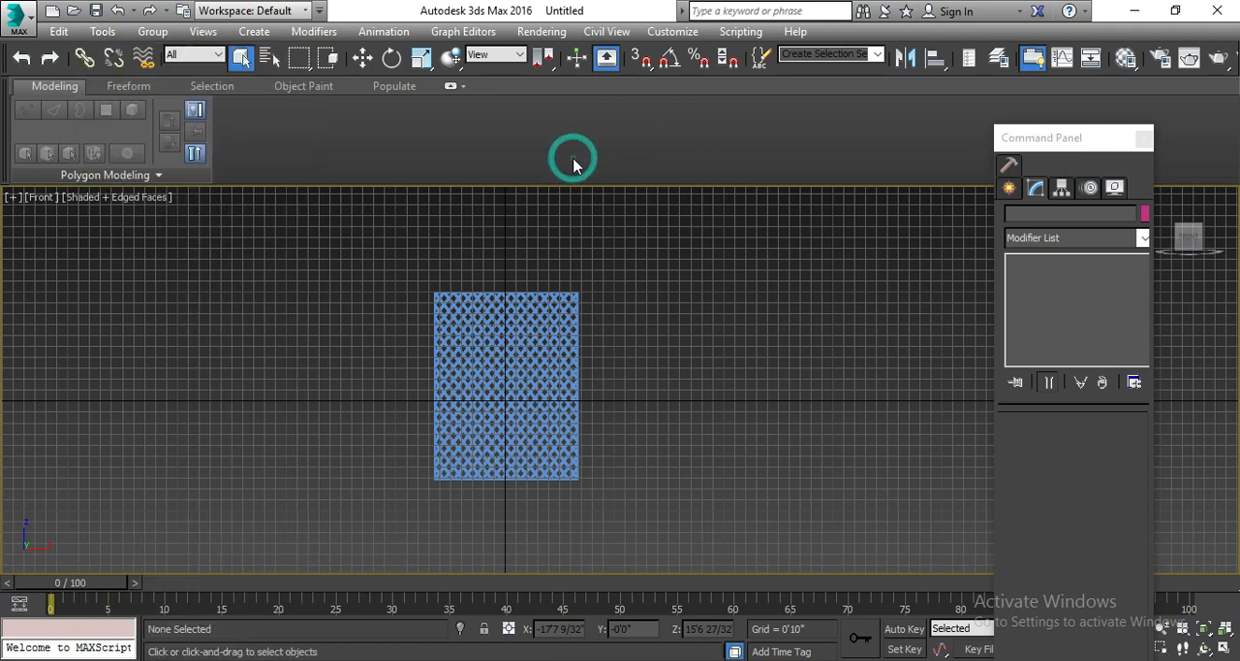
Open the list of available workspaces.
{"action": "left_click", "coordinate": [270, 11]}
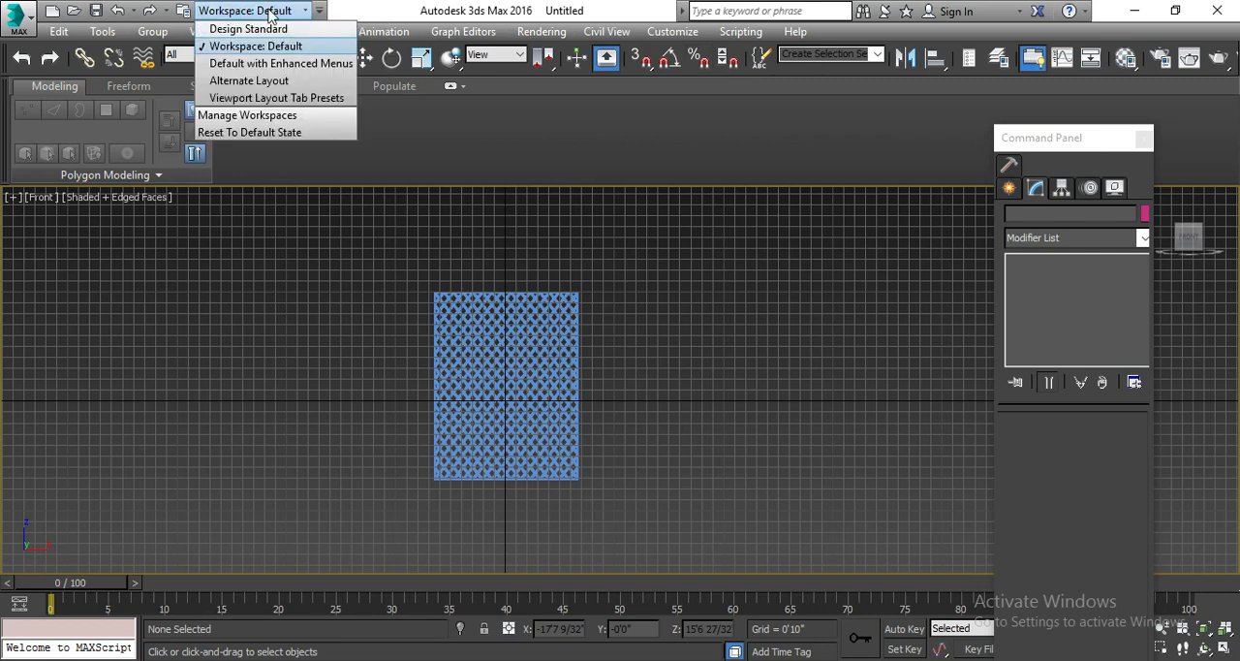